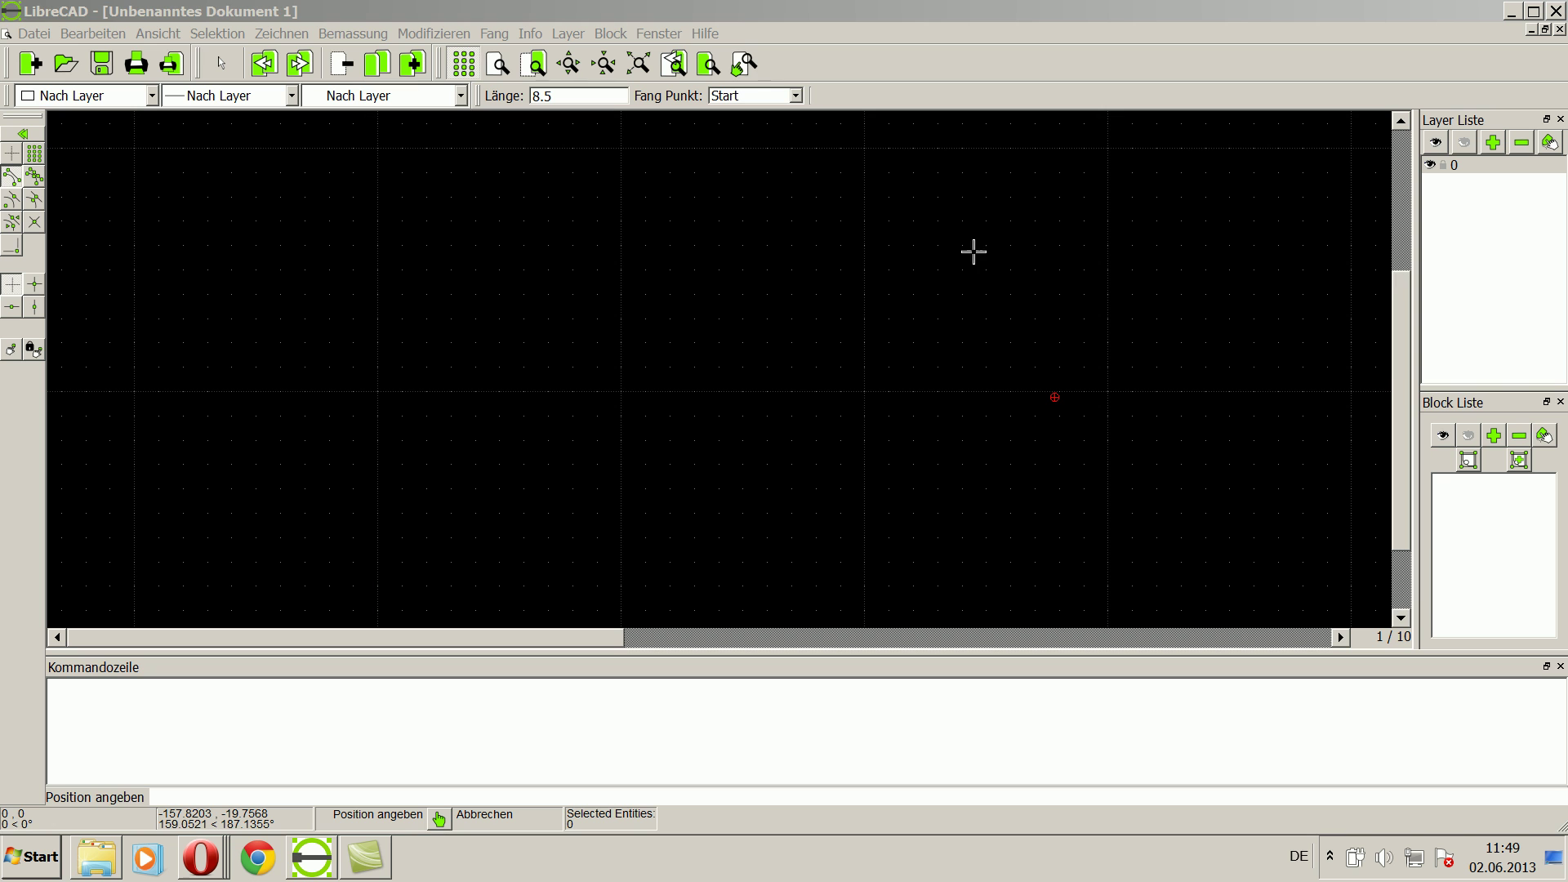
Step: Draw an 8.5-long horizontal base line in the lower left of the drawing
{"action": "left_click", "coordinate": [727, 5]}
{"action": "left_click", "coordinate": [298, 33]}
{"action": "mouse_move", "coordinate": [294, 79]}
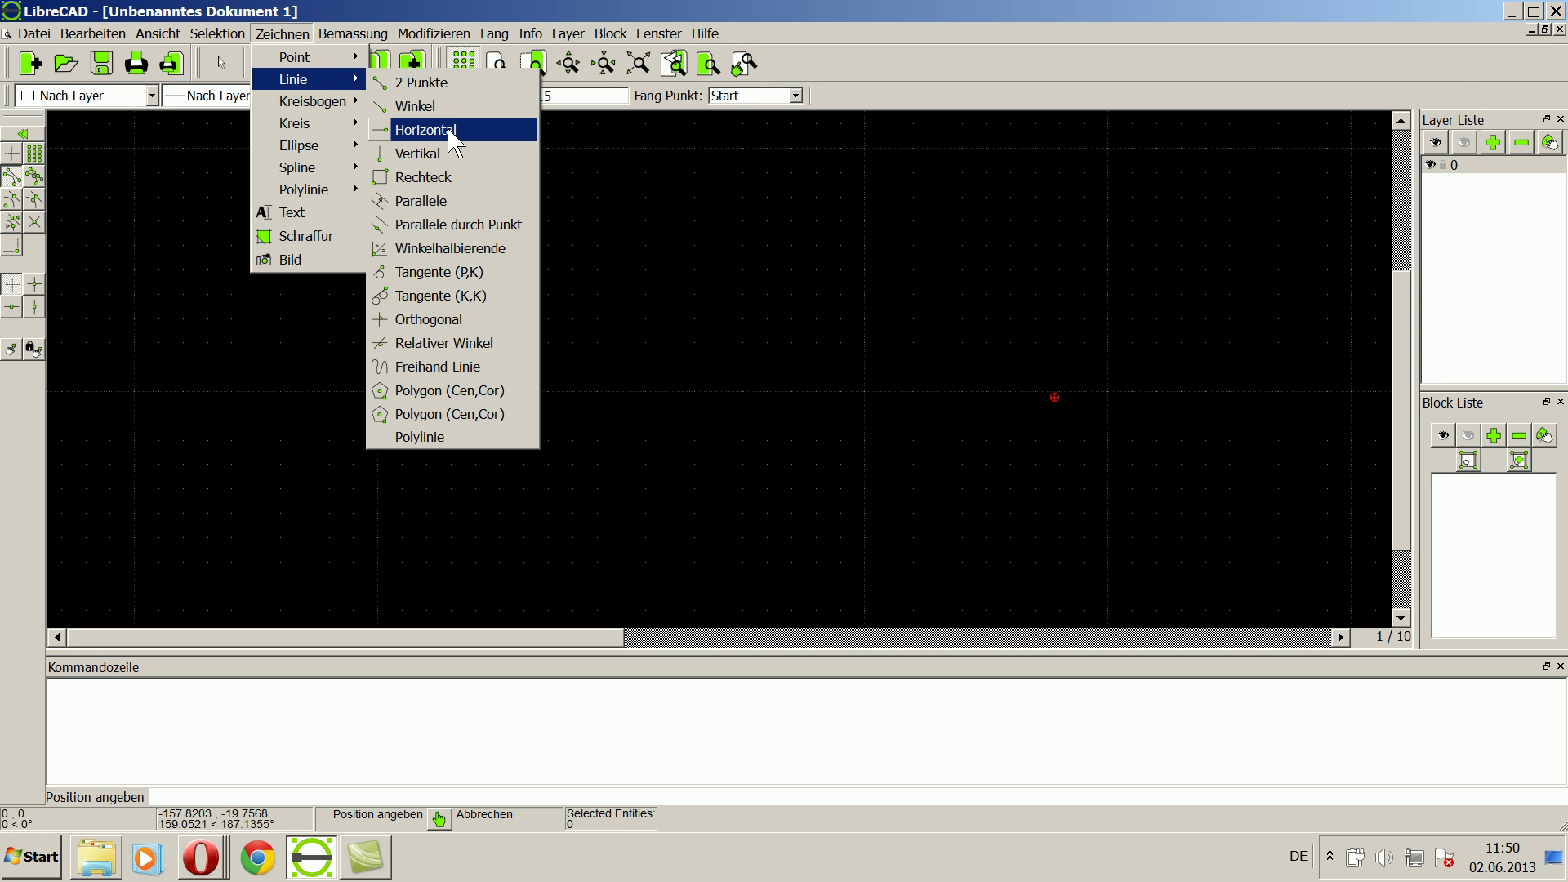
{"action": "left_click", "coordinate": [446, 129]}
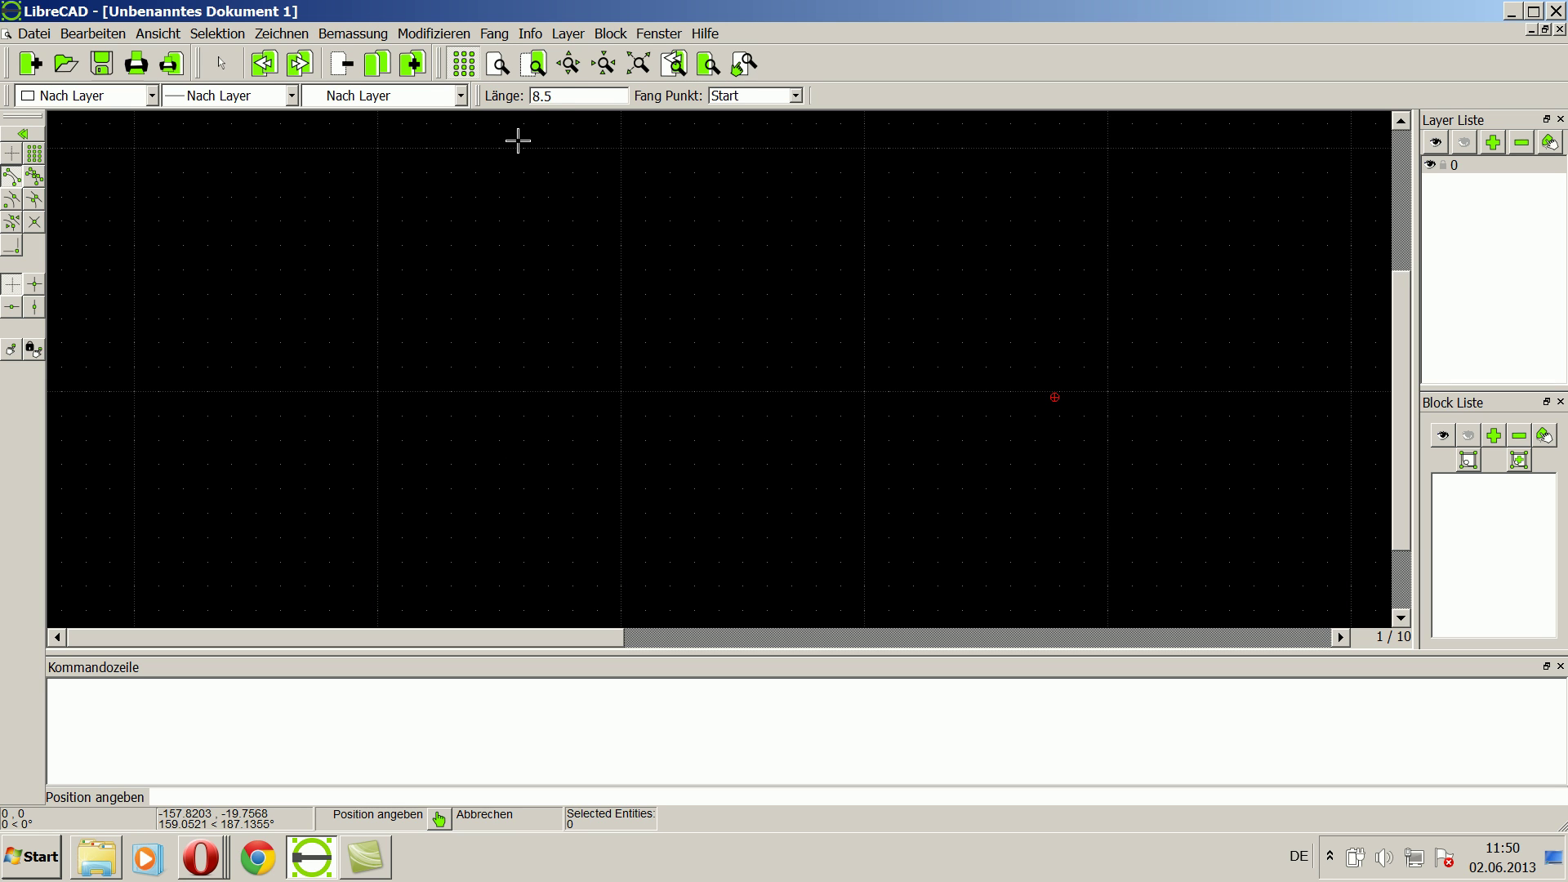
{"action": "double_click", "coordinate": [564, 96]}
{"action": "left_click", "coordinate": [533, 522]}
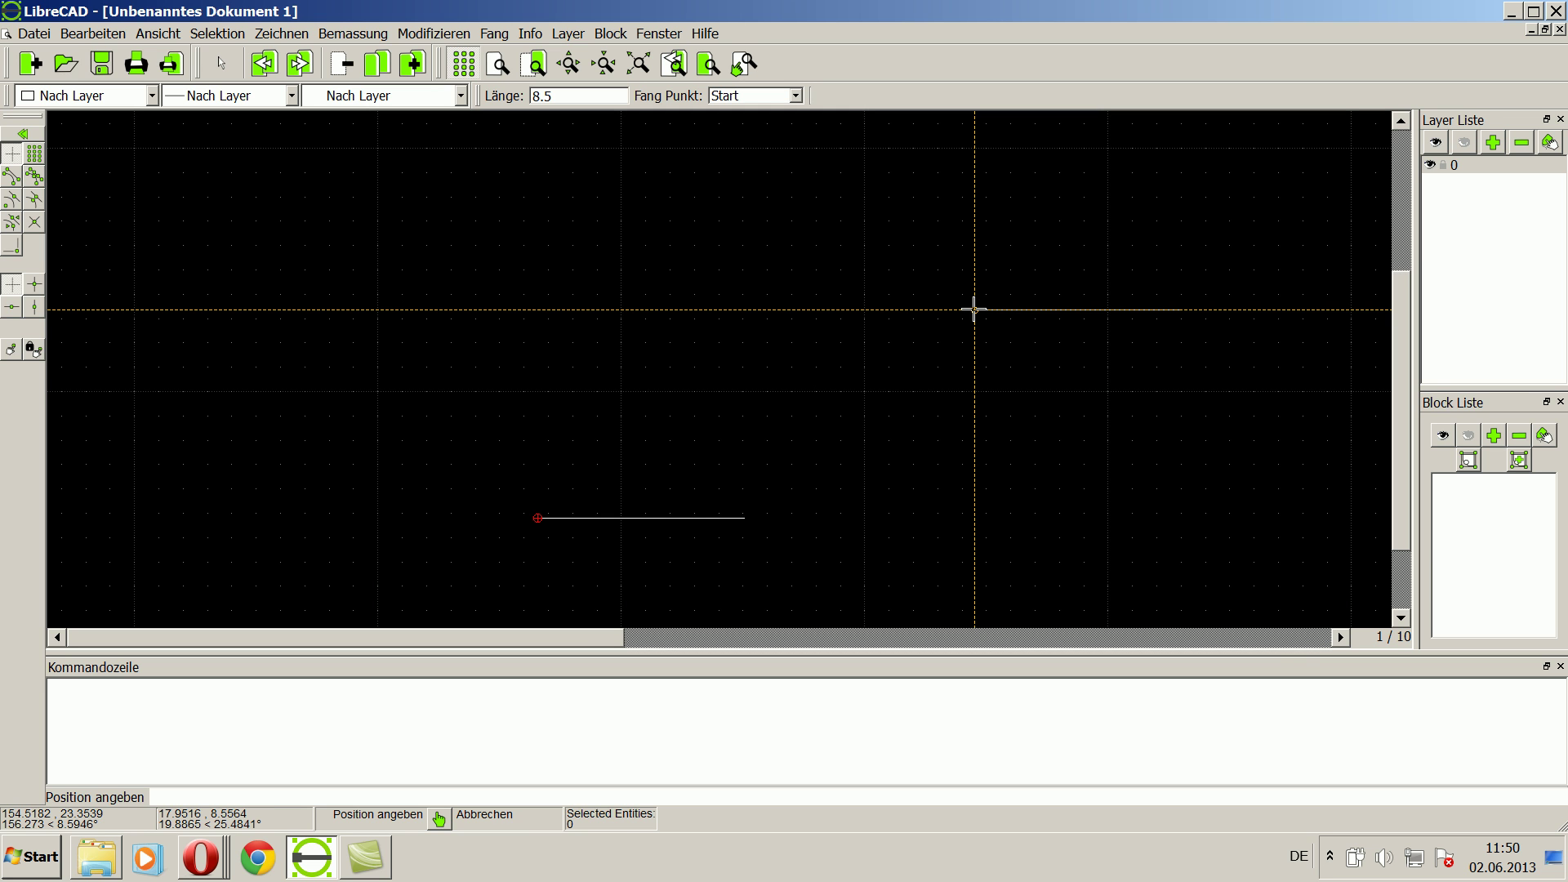
Step: Draw an 8.5-long side at 70° from the base's left endpoint, snapping to endpoints
{"action": "left_click", "coordinate": [302, 34]}
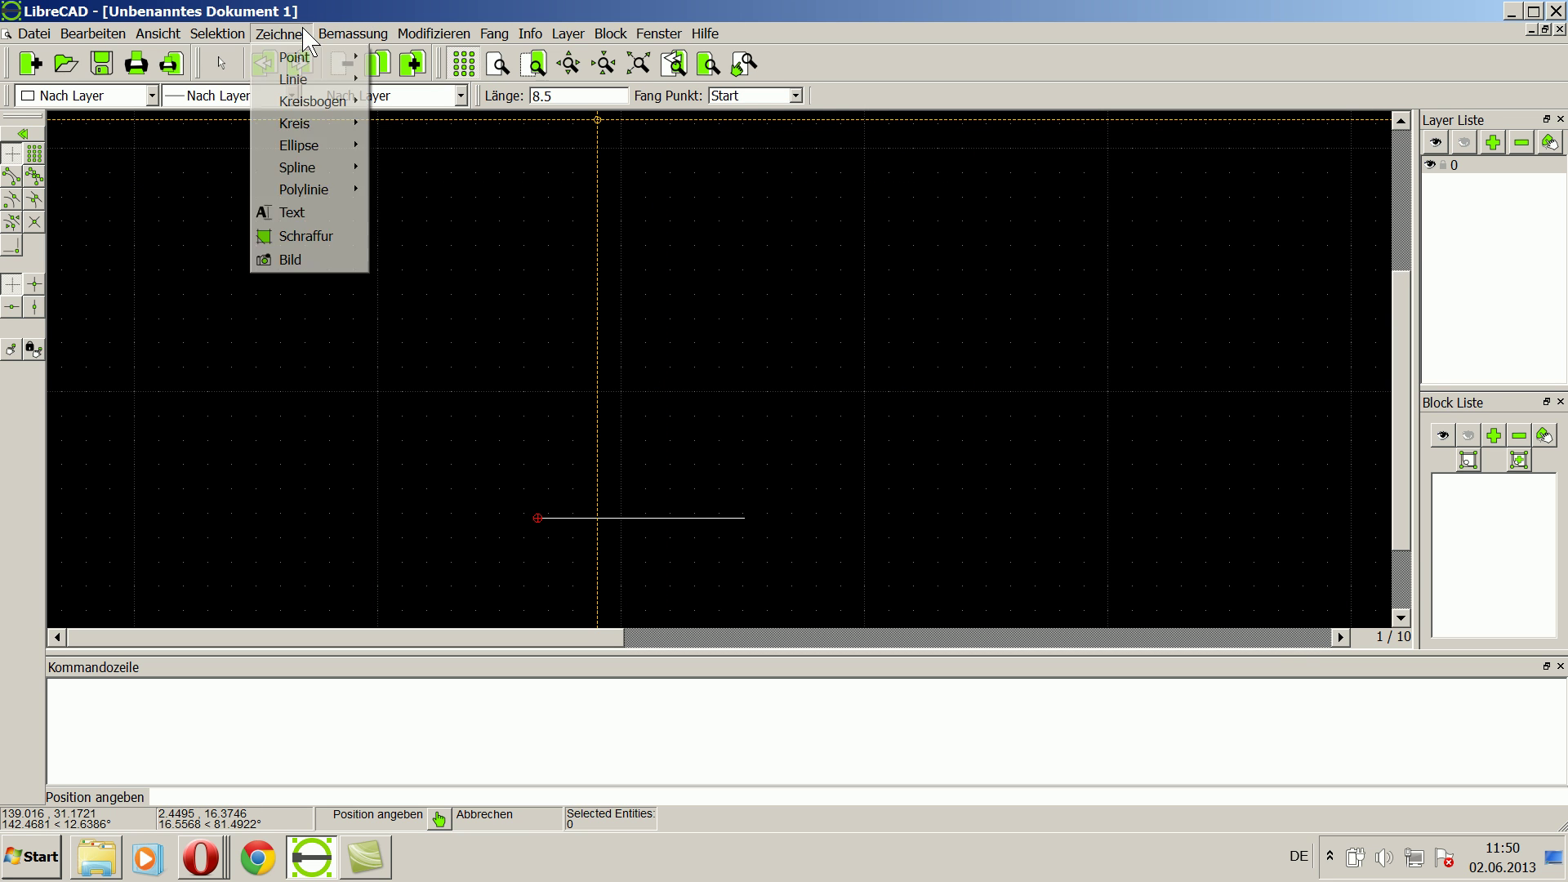
{"action": "mouse_move", "coordinate": [294, 78]}
{"action": "left_click", "coordinate": [449, 117]}
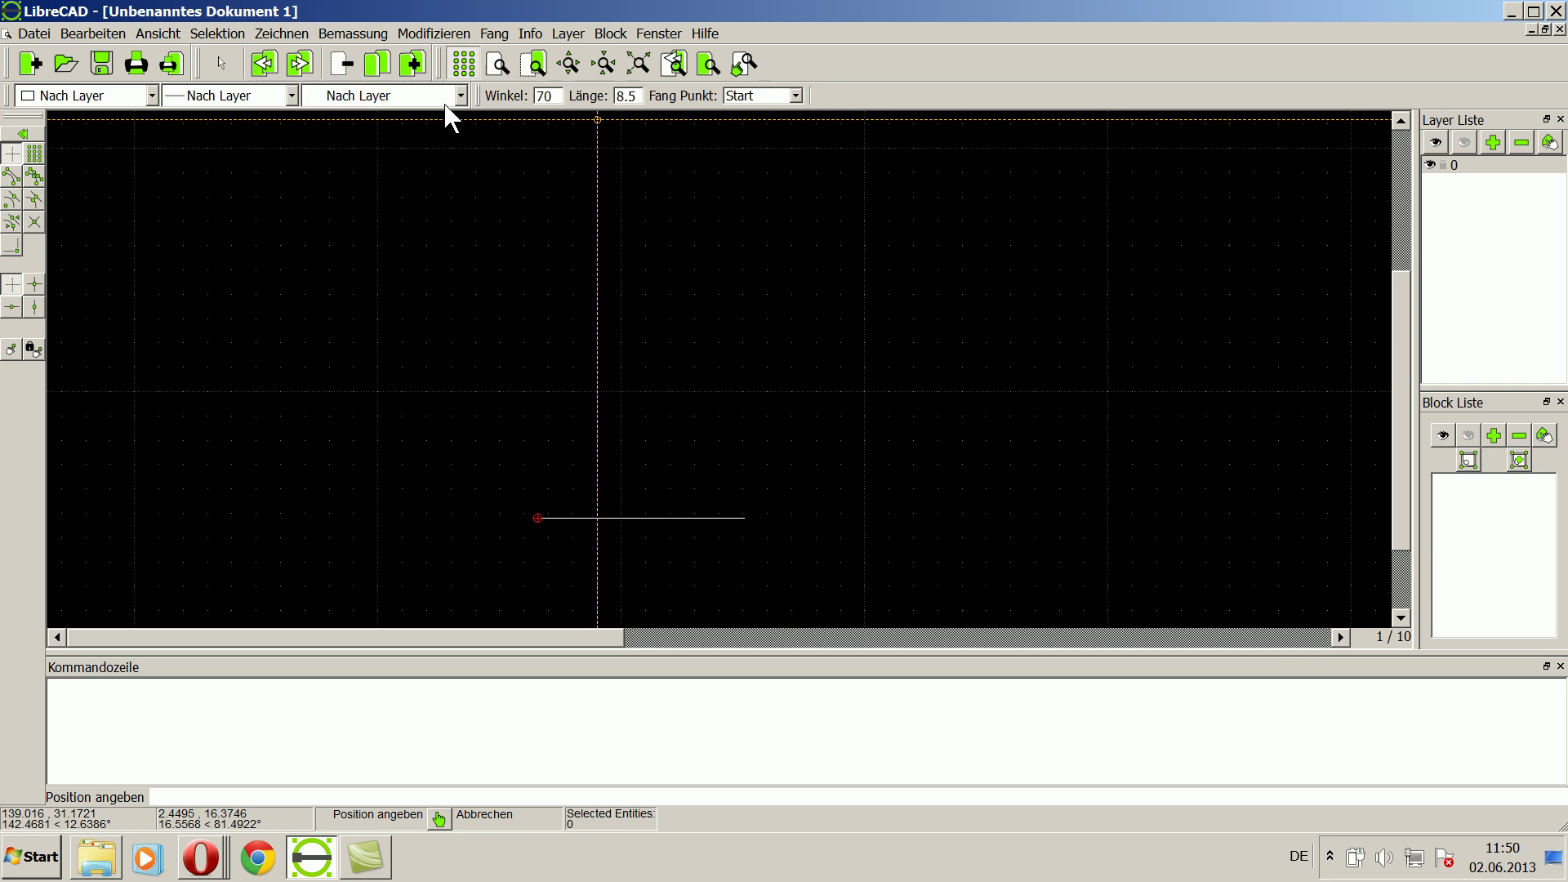
{"action": "double_click", "coordinate": [549, 94]}
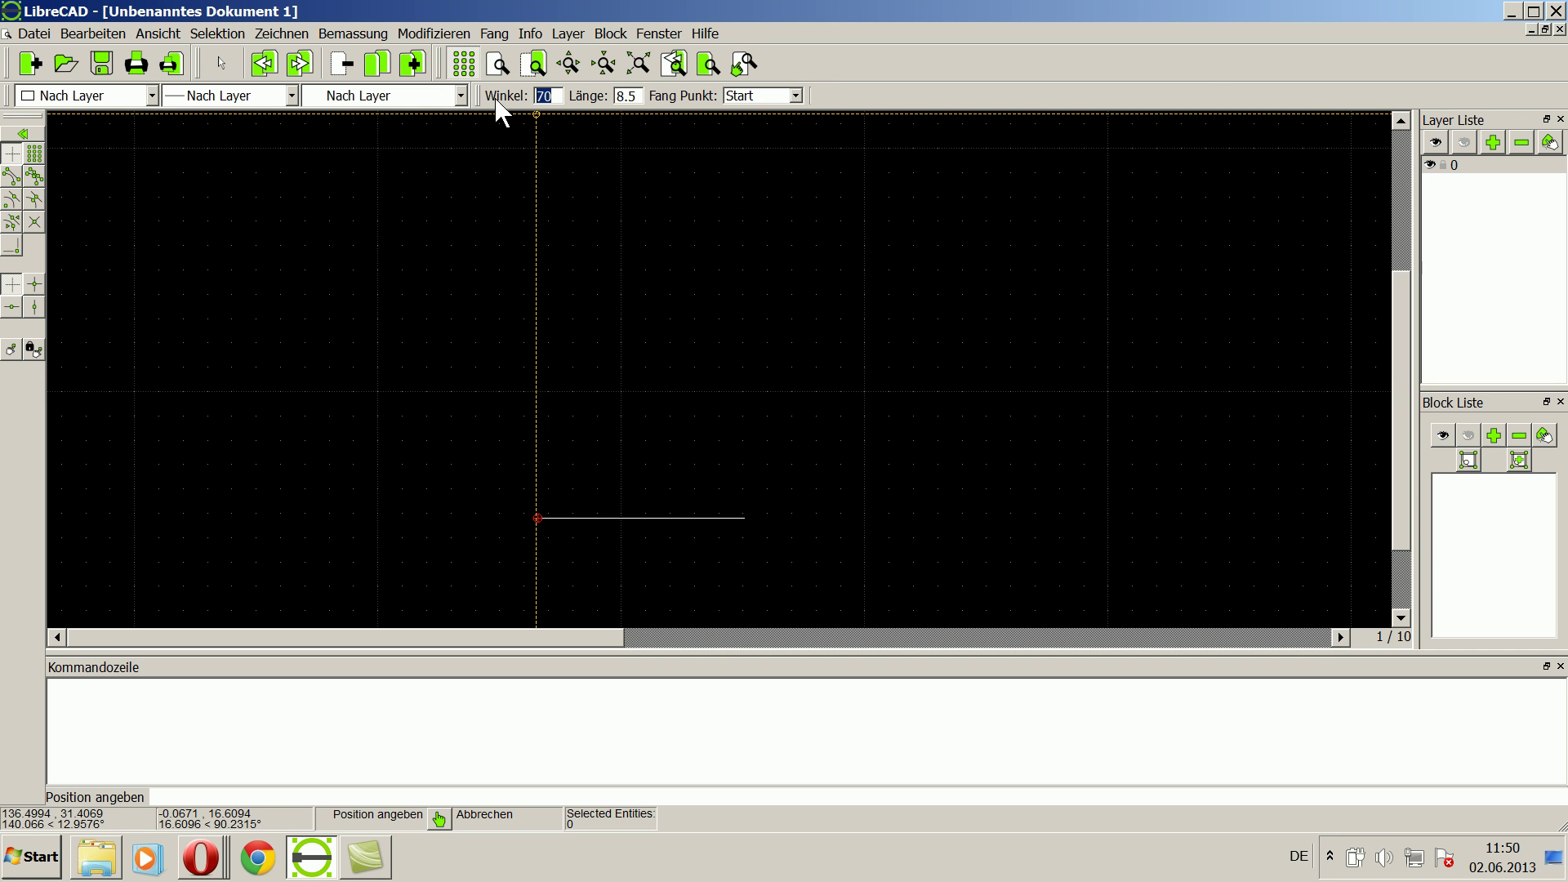
{"action": "type", "text": "0"}
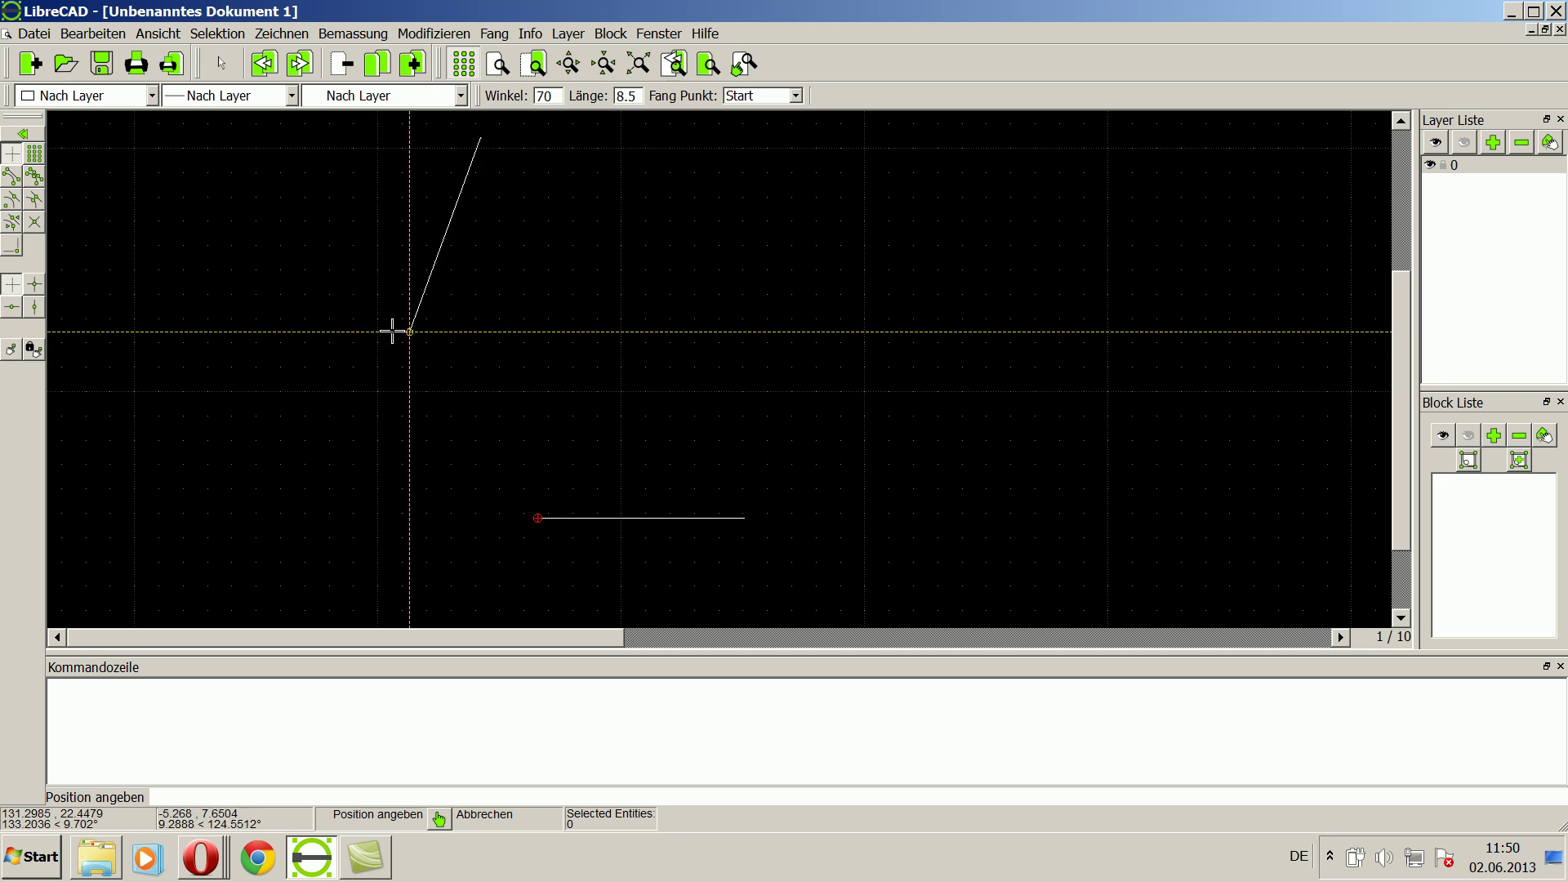
{"action": "left_click", "coordinate": [11, 176]}
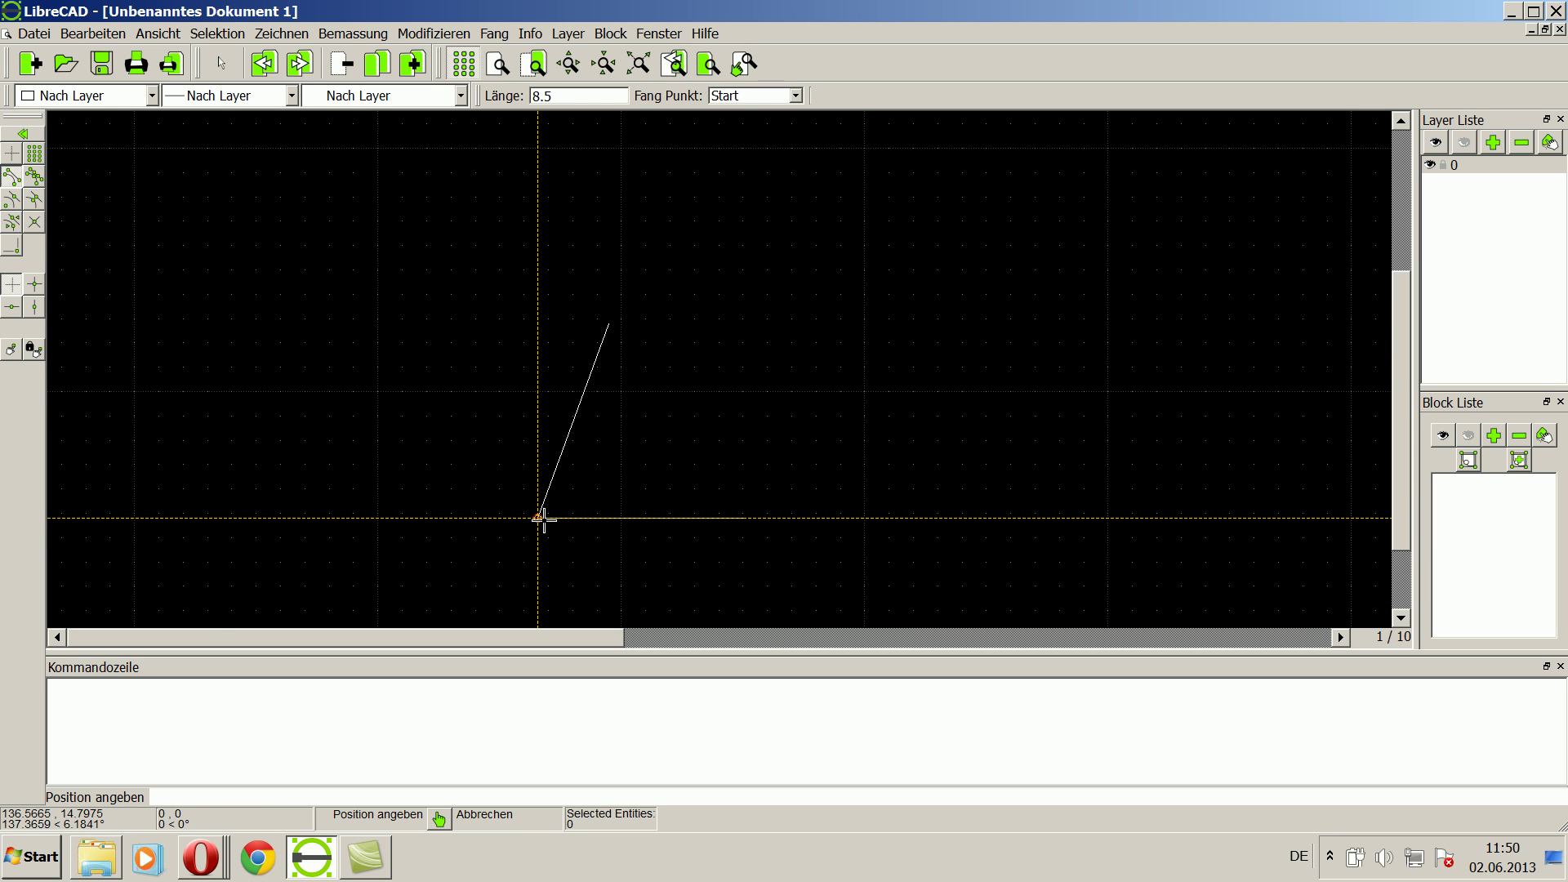
{"action": "left_click", "coordinate": [631, 464]}
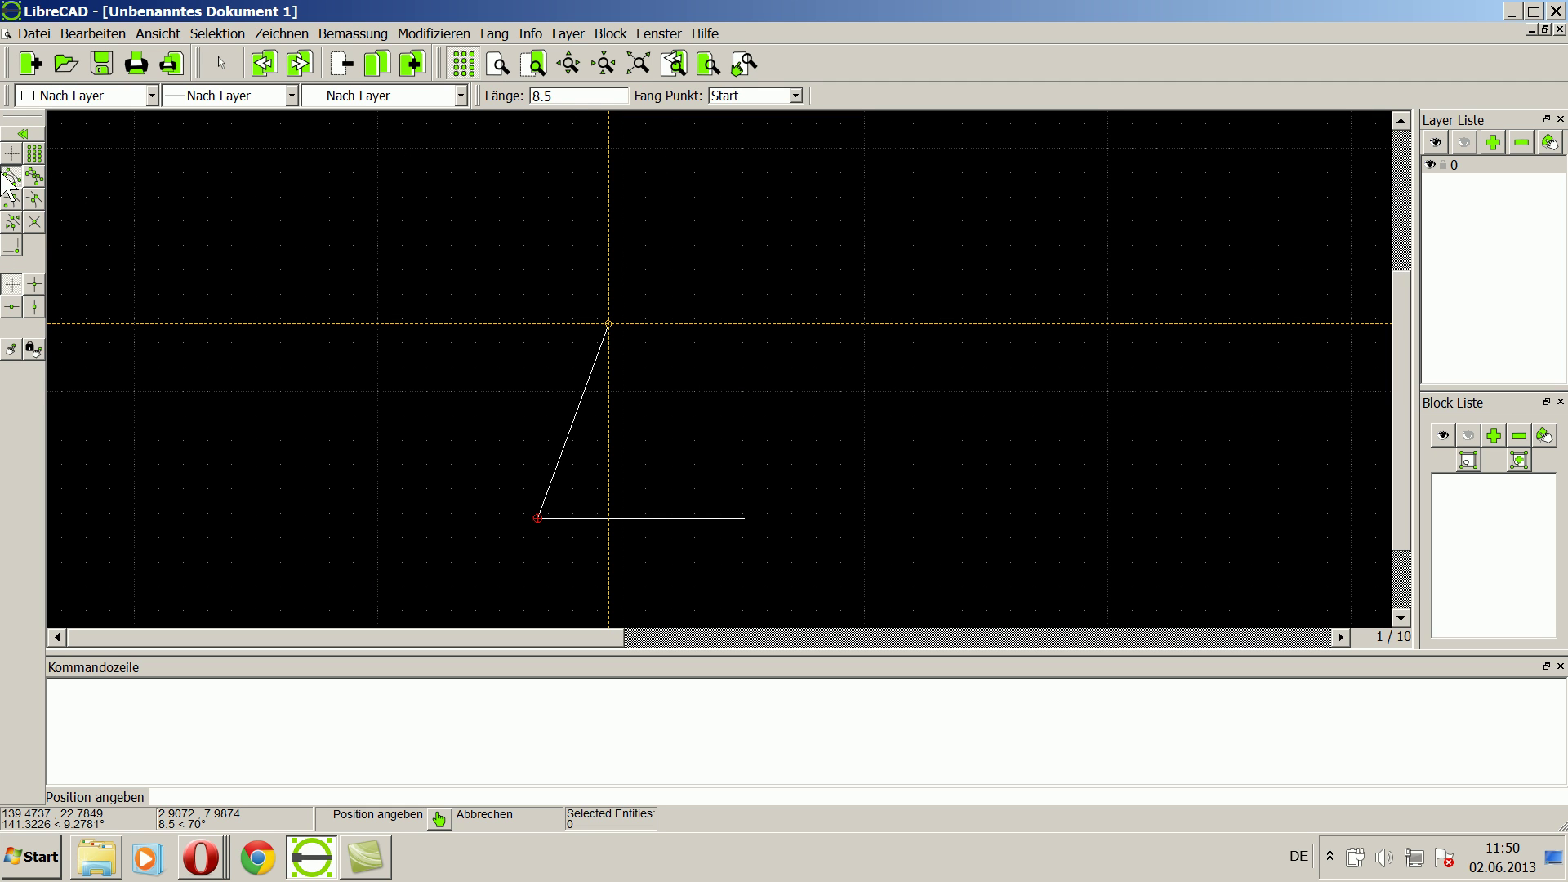
Step: Draw the matching 110° side from the base's right endpoint
{"action": "left_click", "coordinate": [289, 35]}
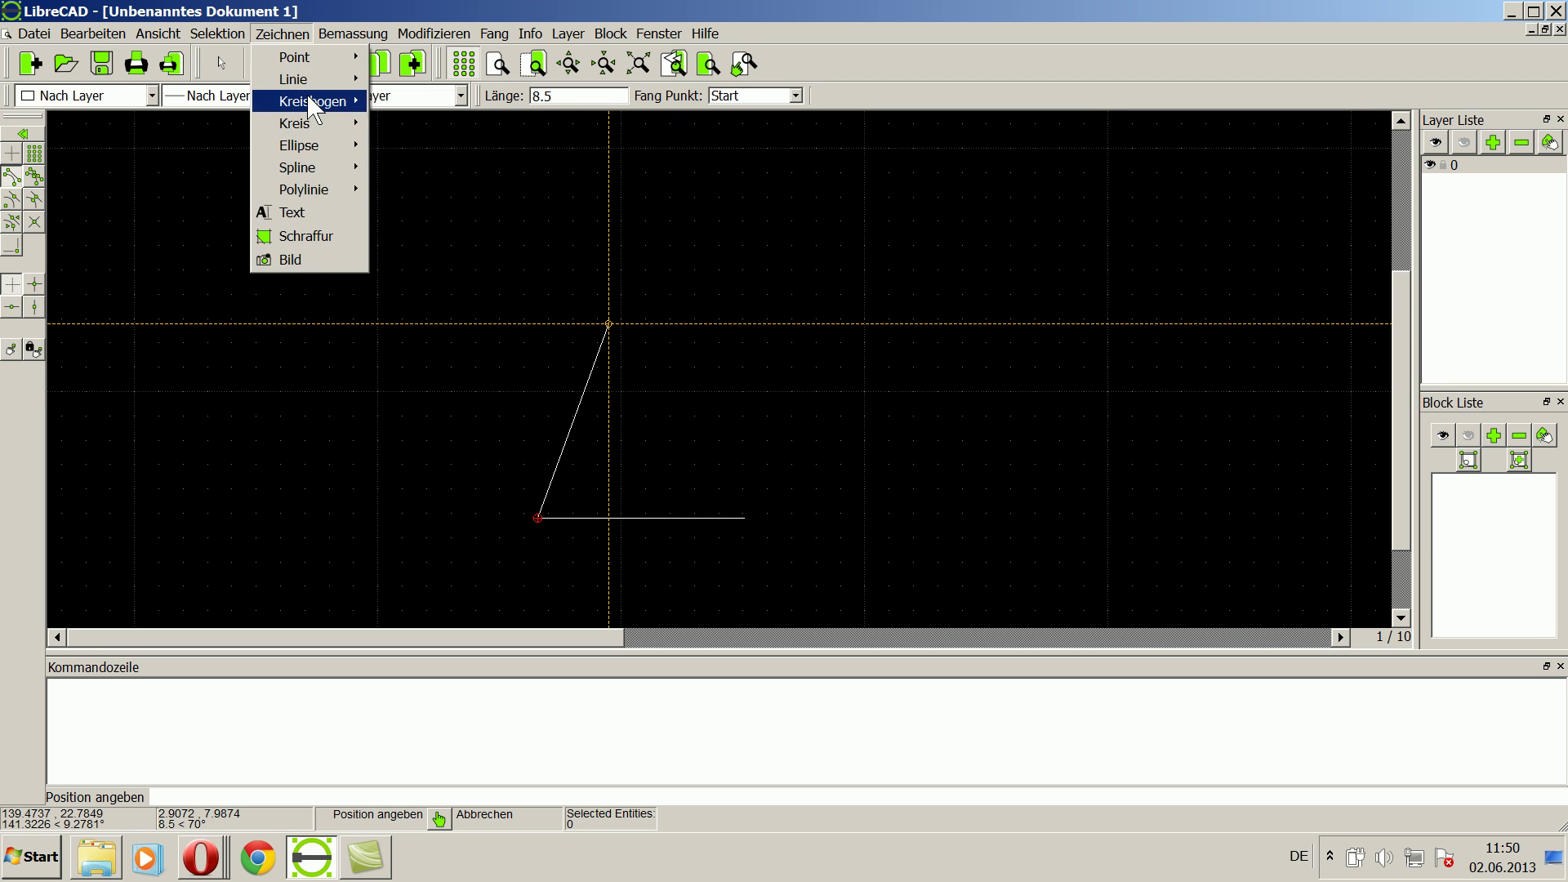
{"action": "left_click", "coordinate": [414, 106]}
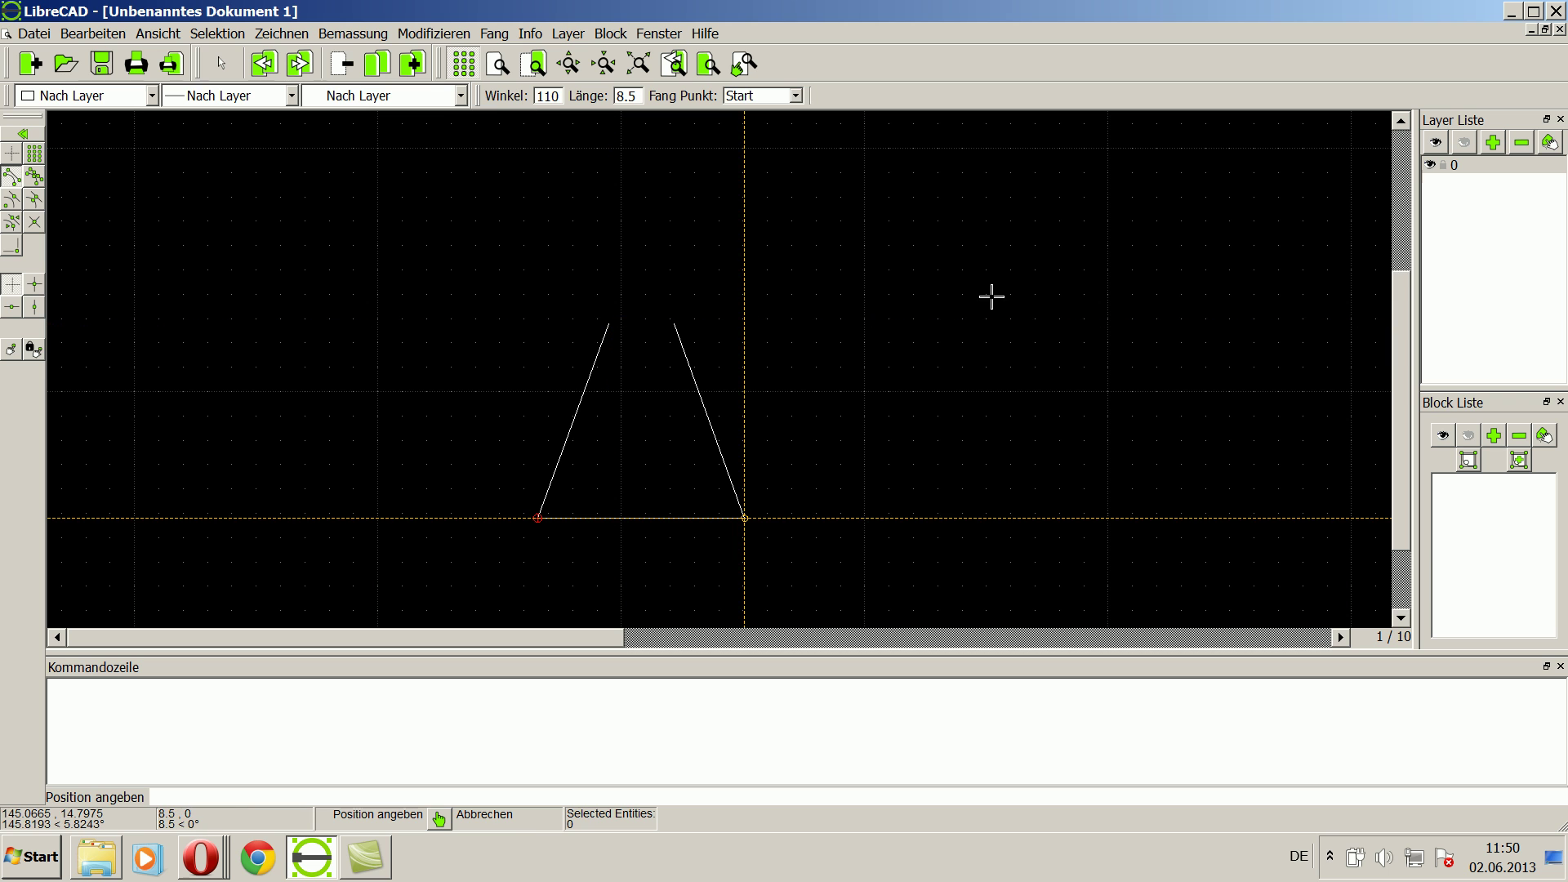
{"action": "left_click", "coordinate": [744, 516]}
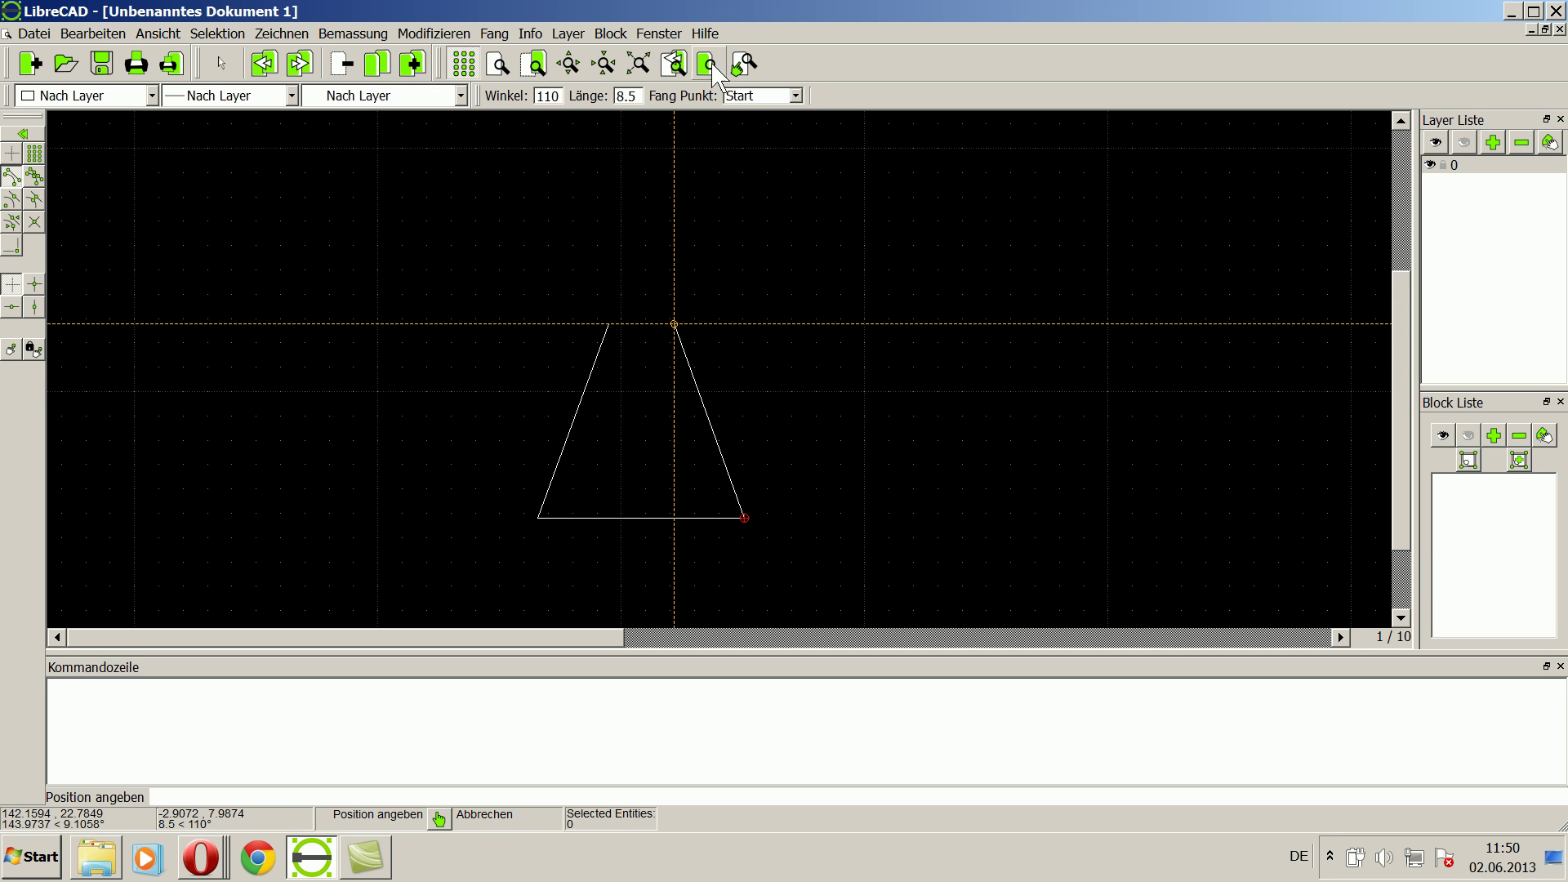
{"action": "left_click", "coordinate": [258, 37]}
{"action": "mouse_move", "coordinate": [294, 78]}
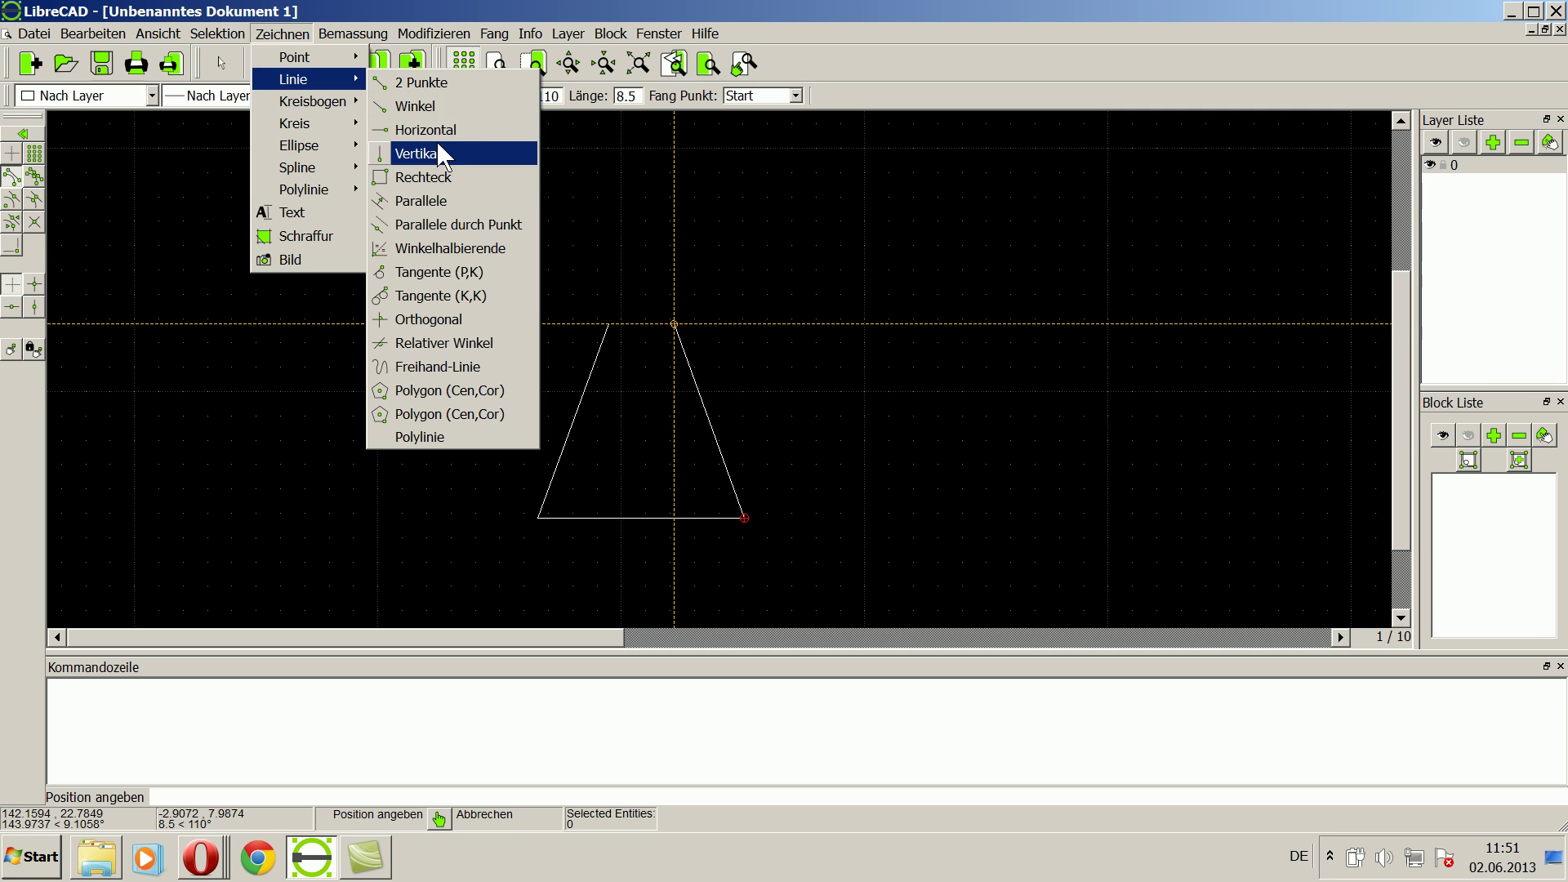
Step: Draw a vertical centre line from the base's midpoint using midpoint snap
{"action": "left_click", "coordinate": [425, 153]}
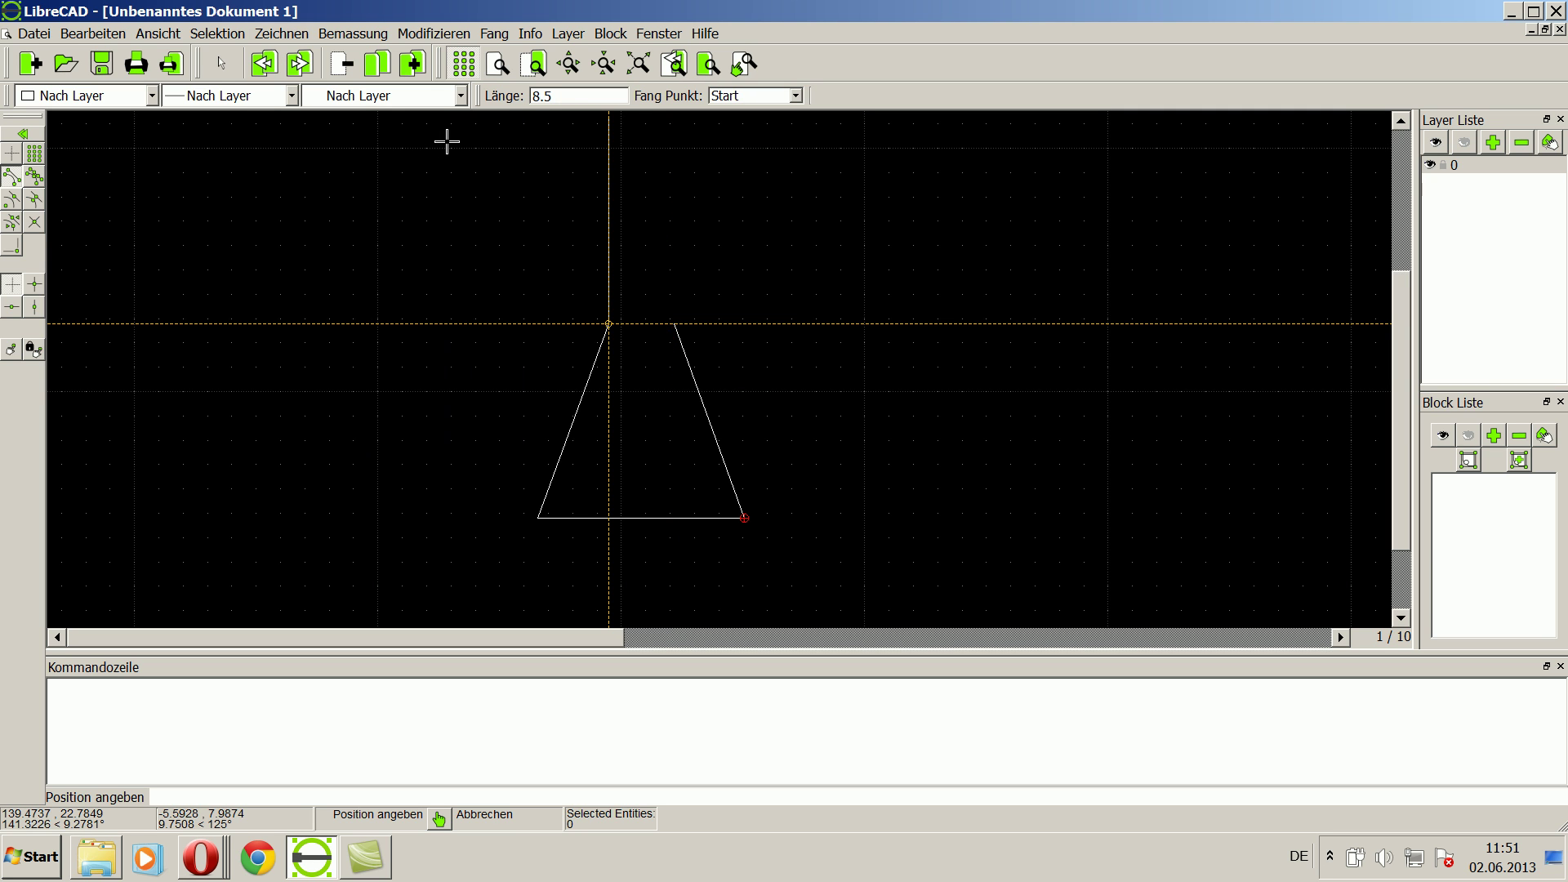
{"action": "left_click", "coordinate": [15, 197]}
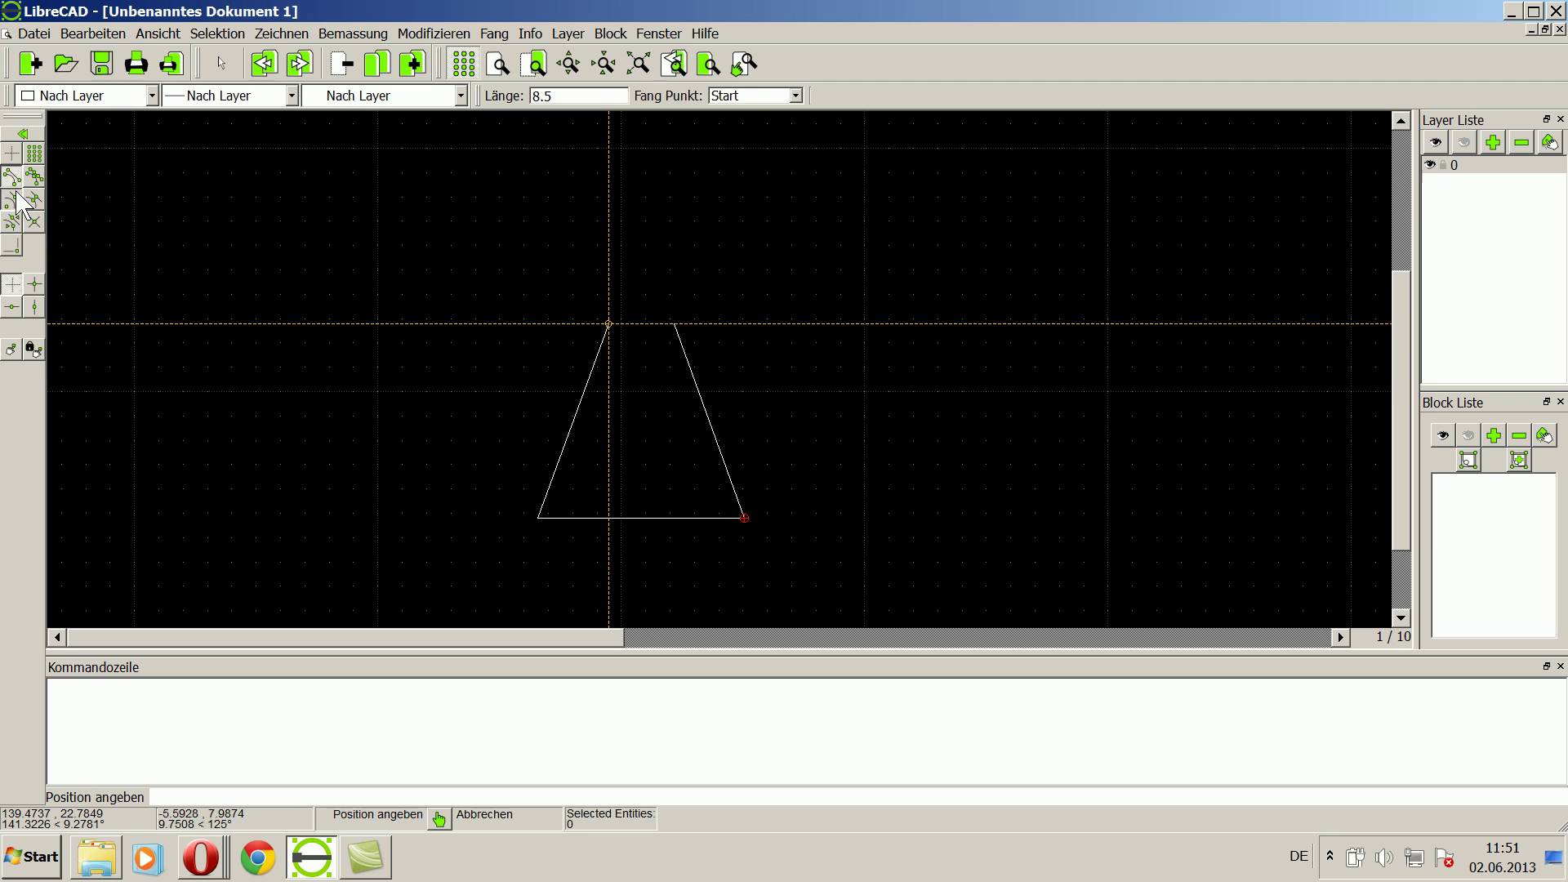
{"action": "left_click", "coordinate": [646, 515]}
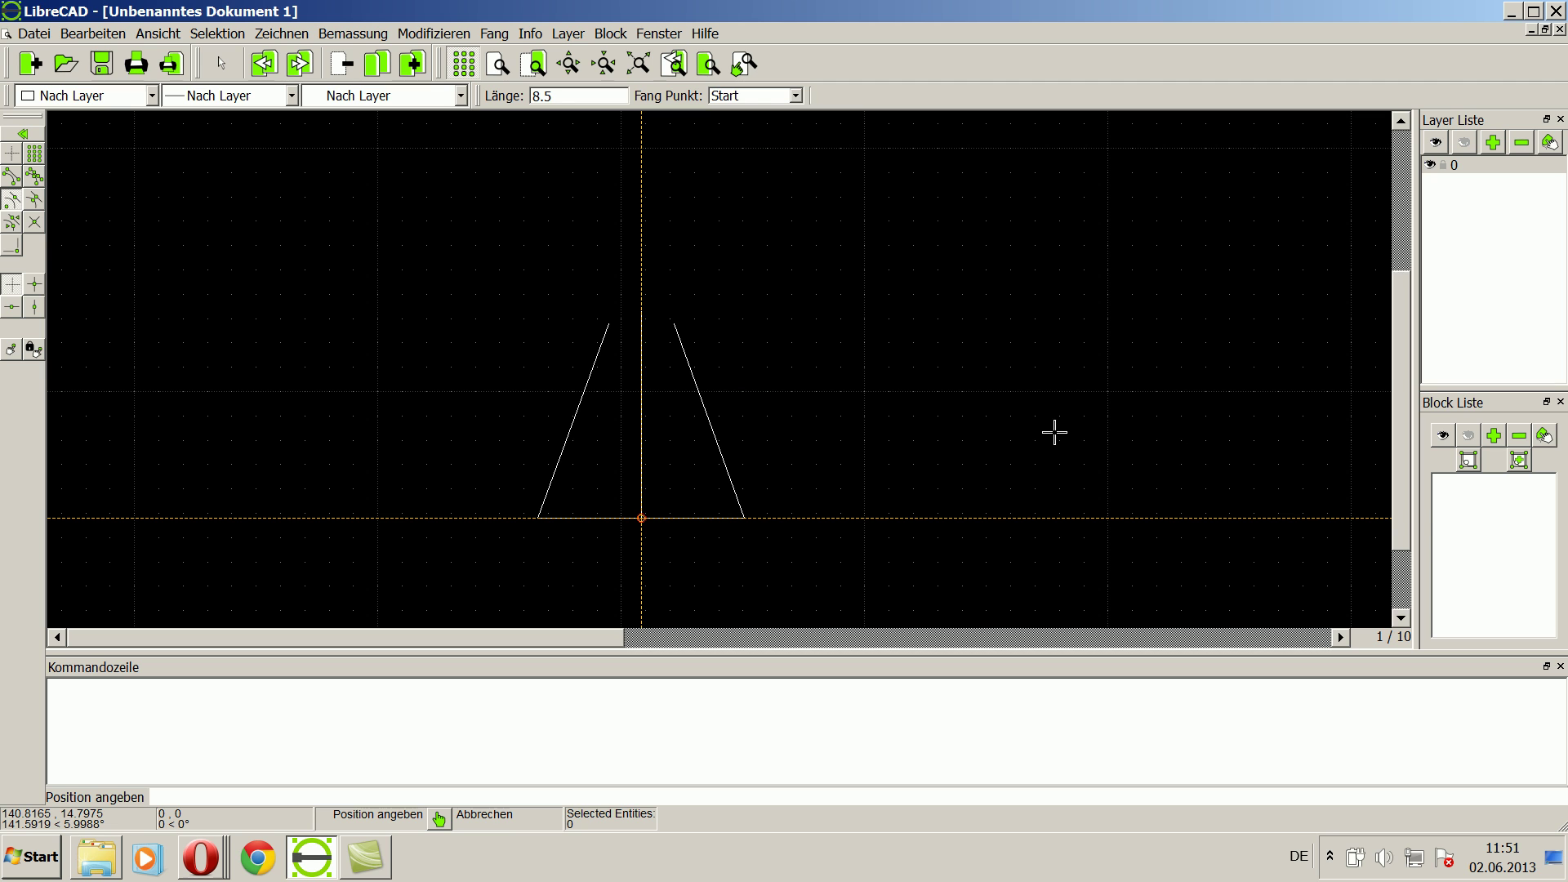
{"action": "right_click", "coordinate": [1066, 560]}
{"action": "right_click", "coordinate": [1065, 560]}
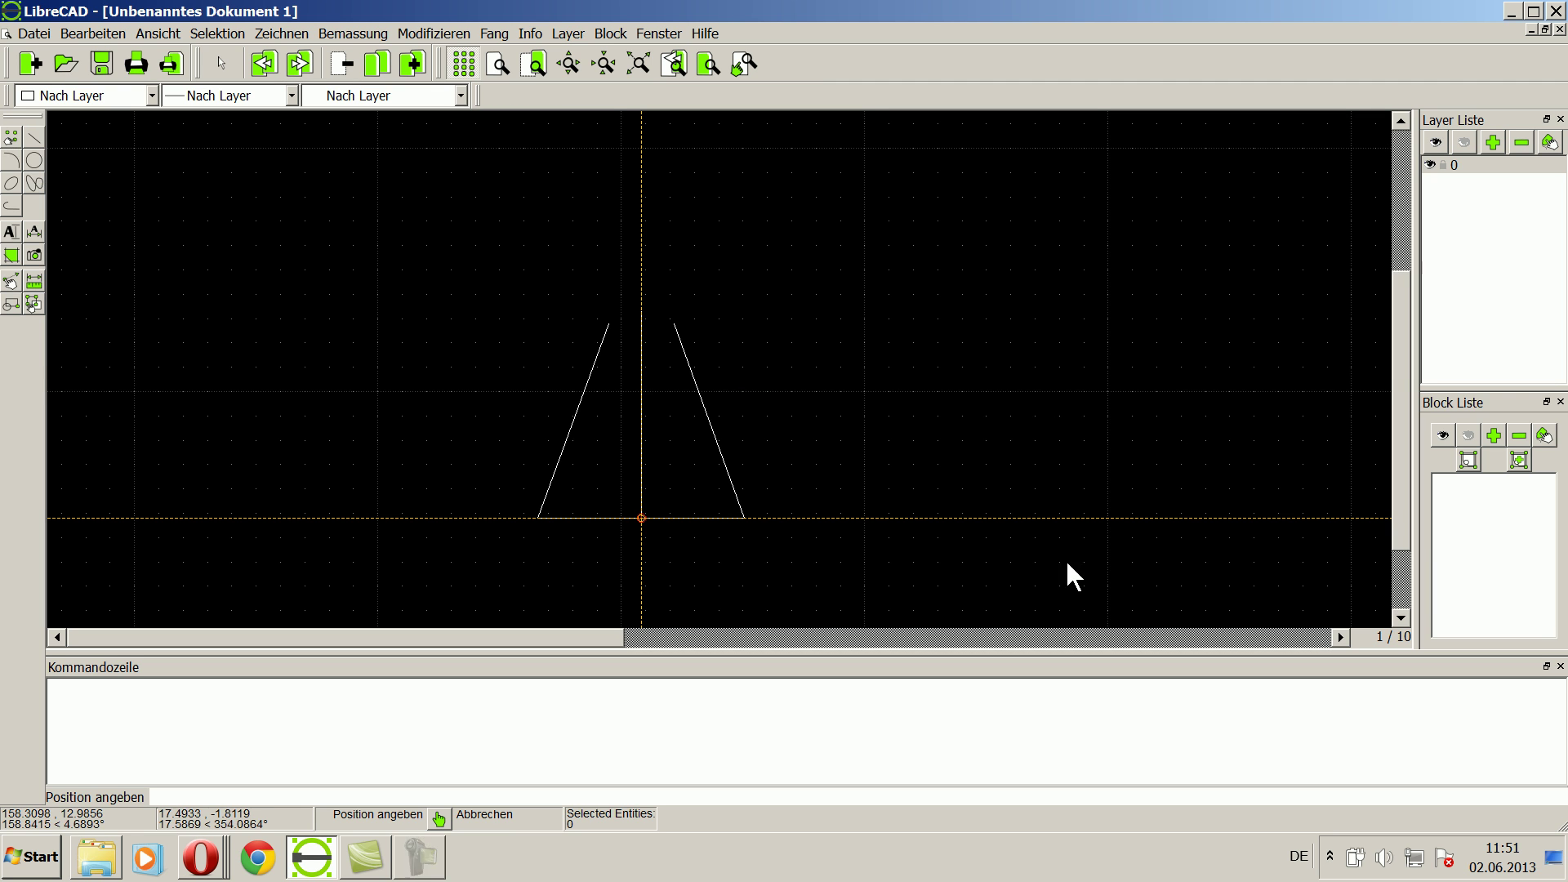
Step: Add parallel vertical lines offset 2.25 on either side of the centre line
{"action": "left_click", "coordinate": [297, 36]}
{"action": "mouse_move", "coordinate": [301, 78]}
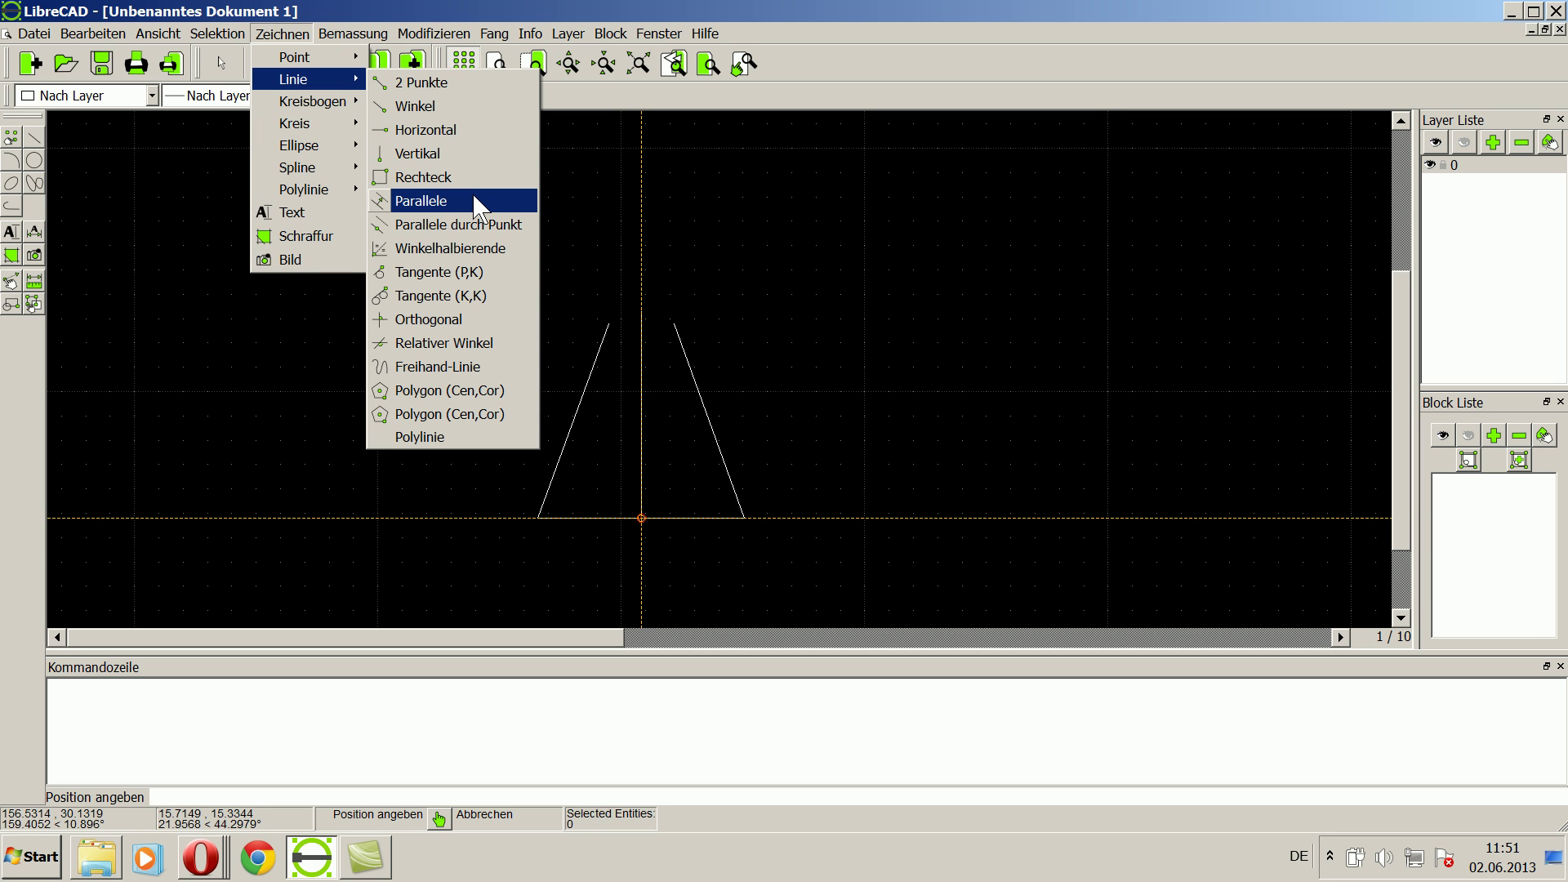
{"action": "left_click", "coordinate": [477, 208]}
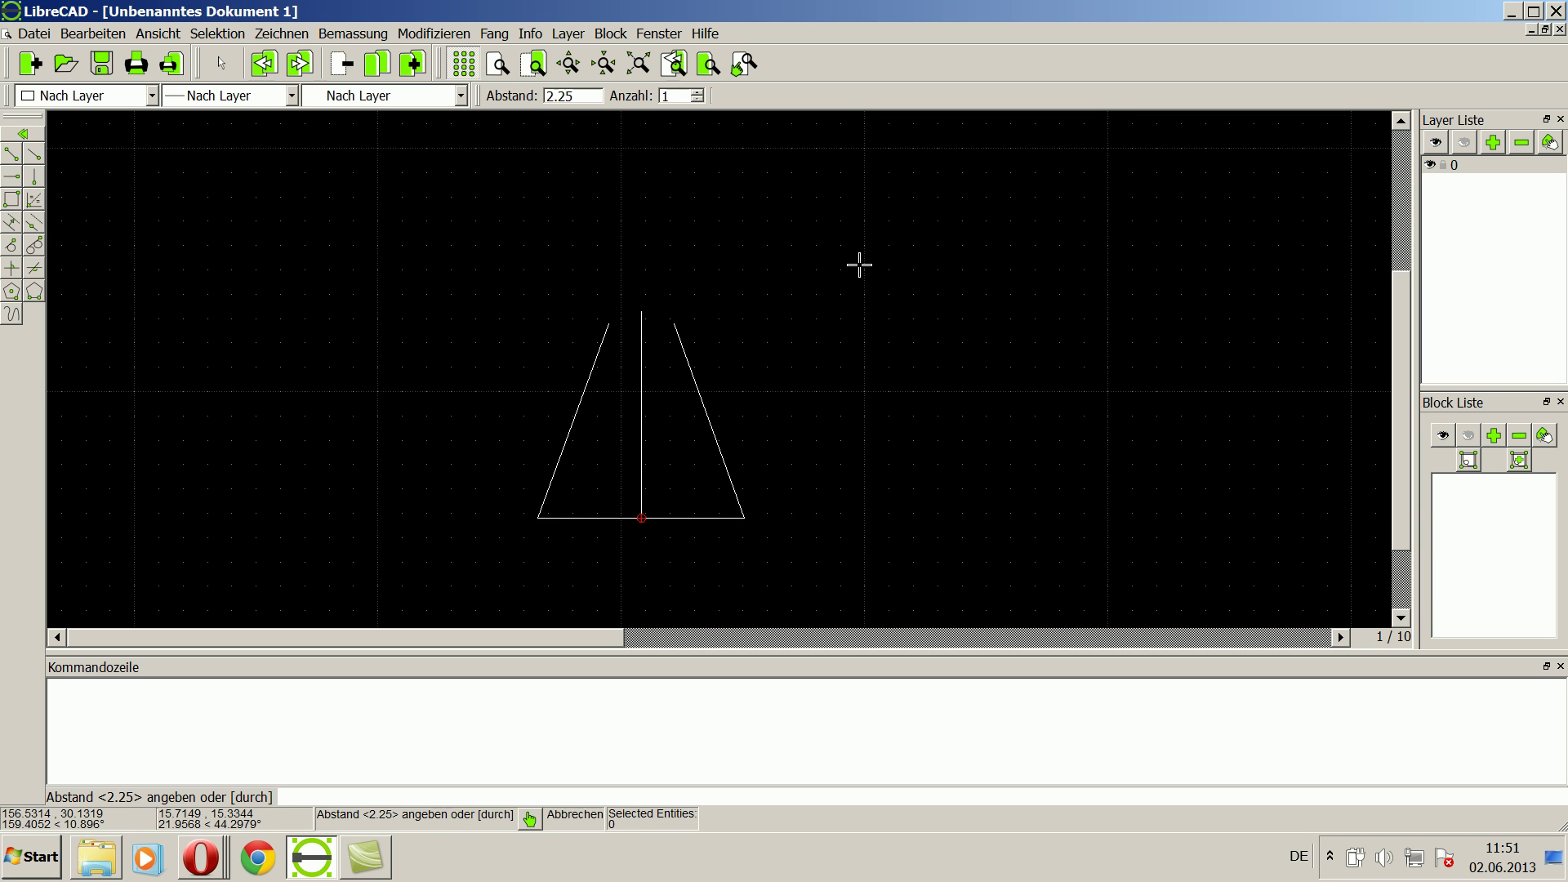
{"action": "left_click_drag", "start_coordinate": [591, 97], "coordinate": [526, 98]}
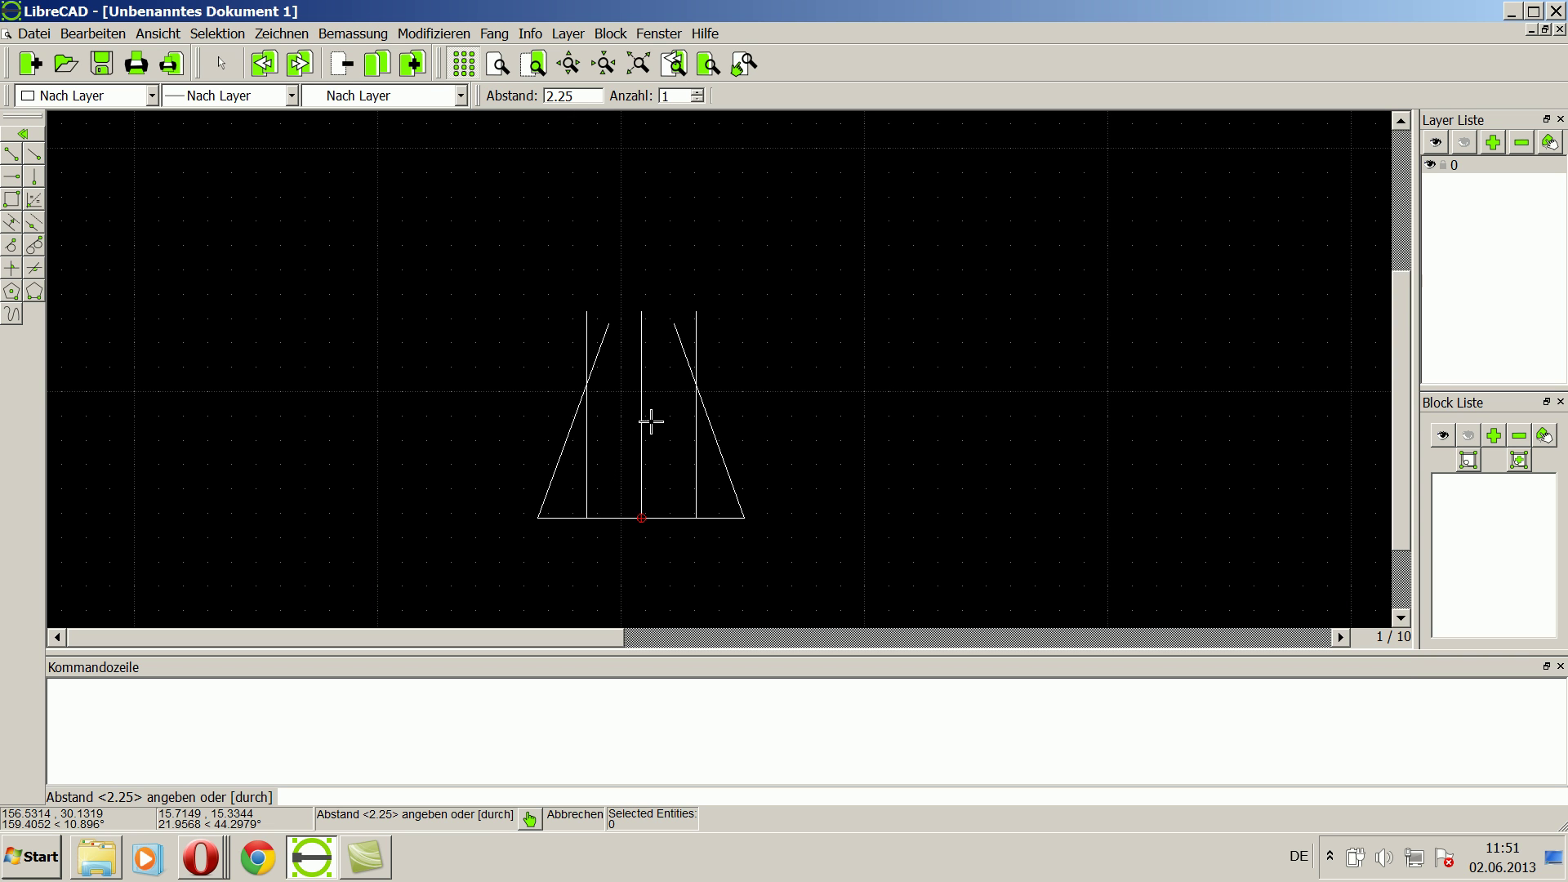
{"action": "left_click", "coordinate": [286, 35]}
{"action": "mouse_move", "coordinate": [294, 78]}
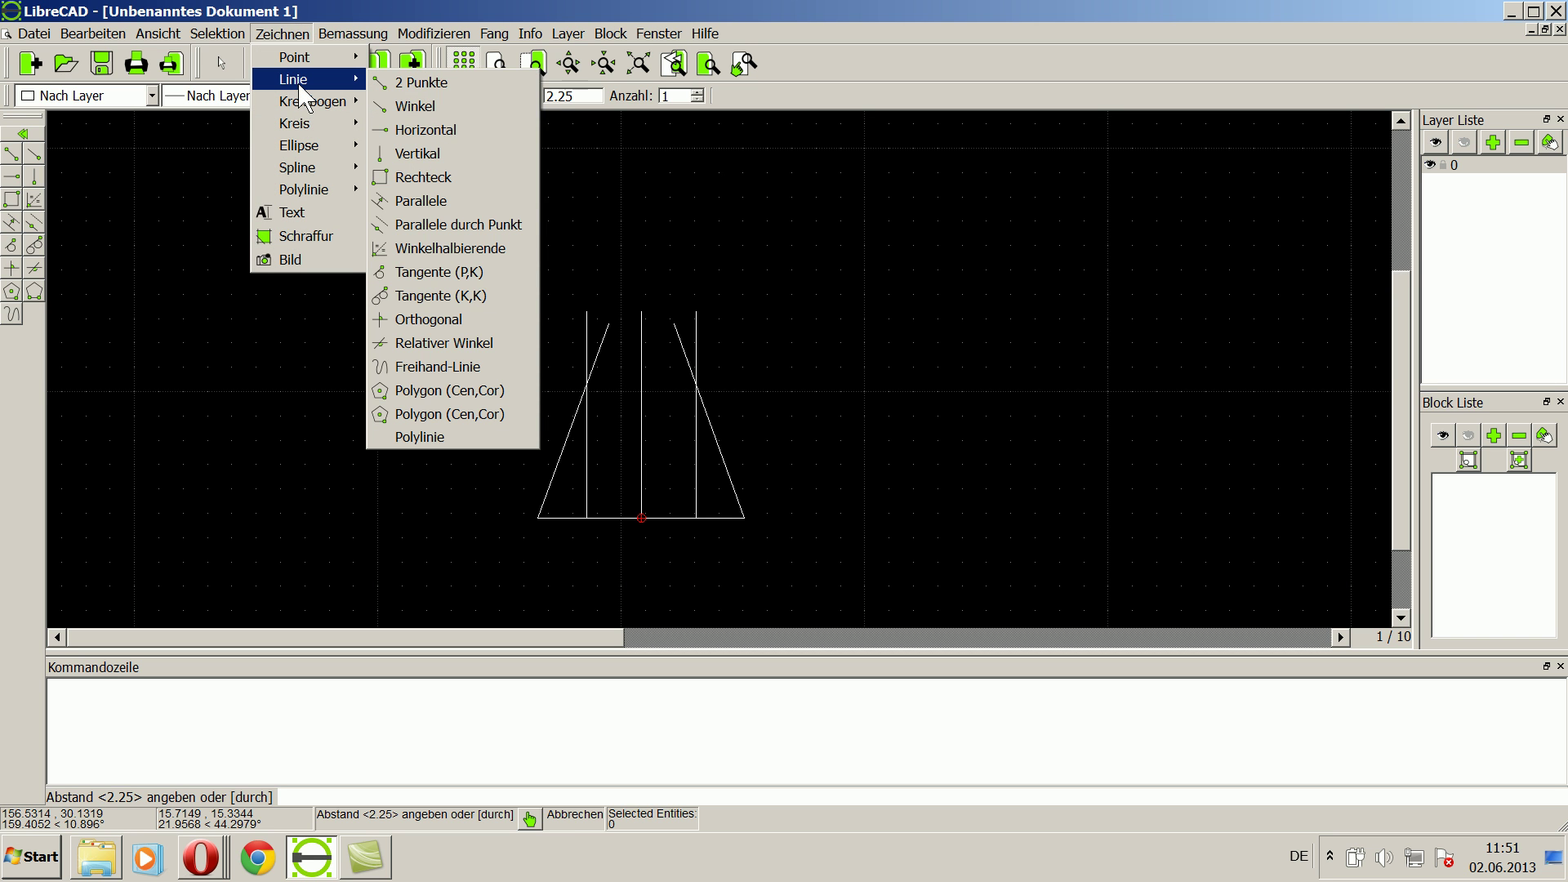
Step: Join the left and right outer-vertical/slanted-side intersections with a 4.5-long horizontal line
{"action": "left_click", "coordinate": [411, 83]}
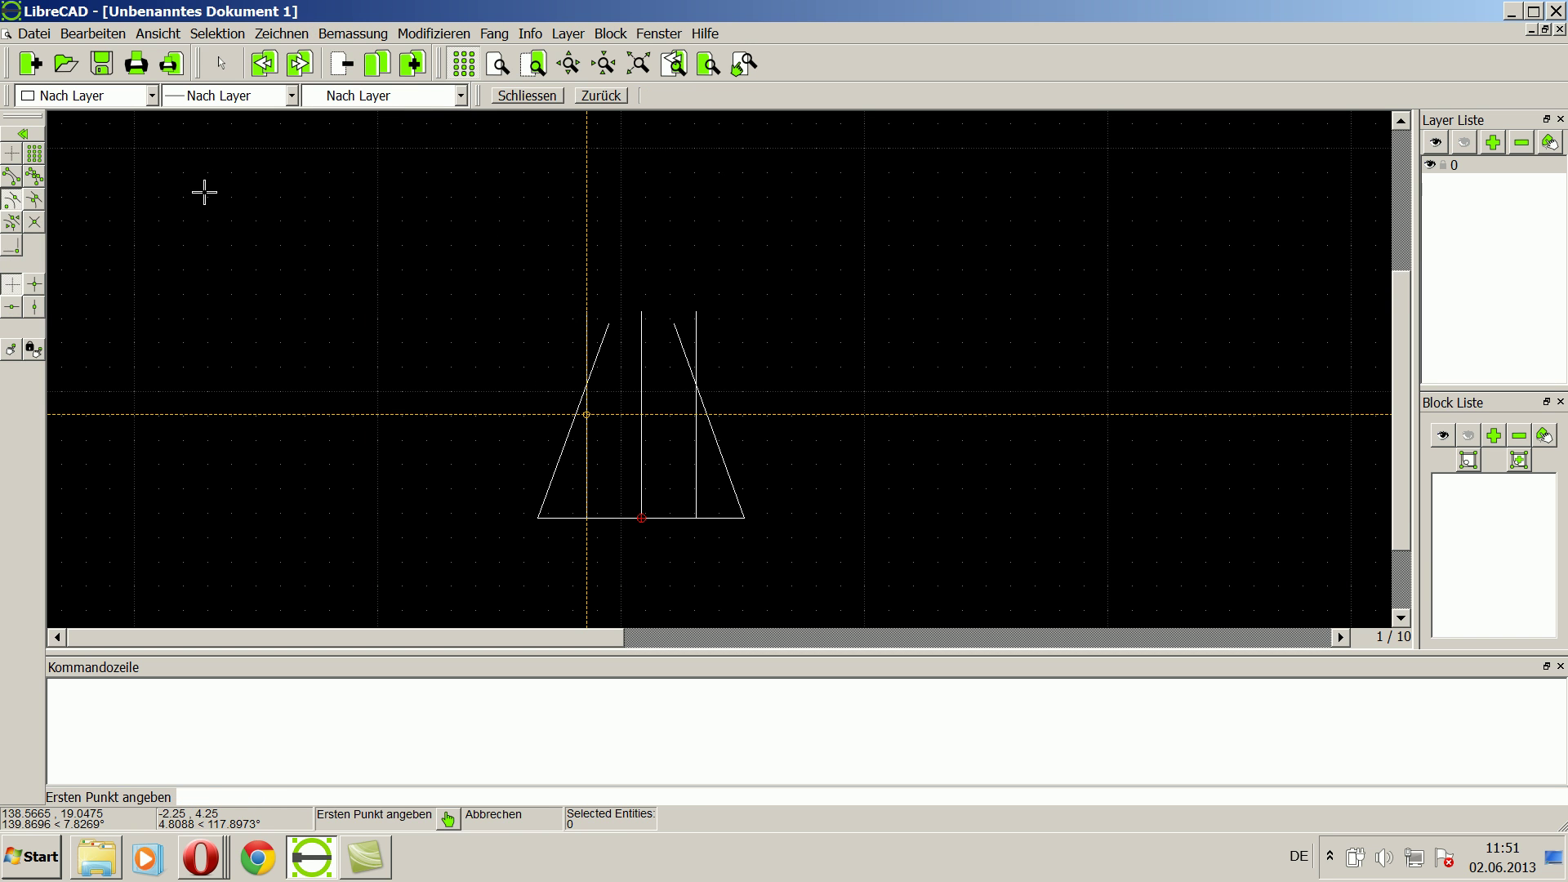
{"action": "left_click", "coordinate": [34, 221]}
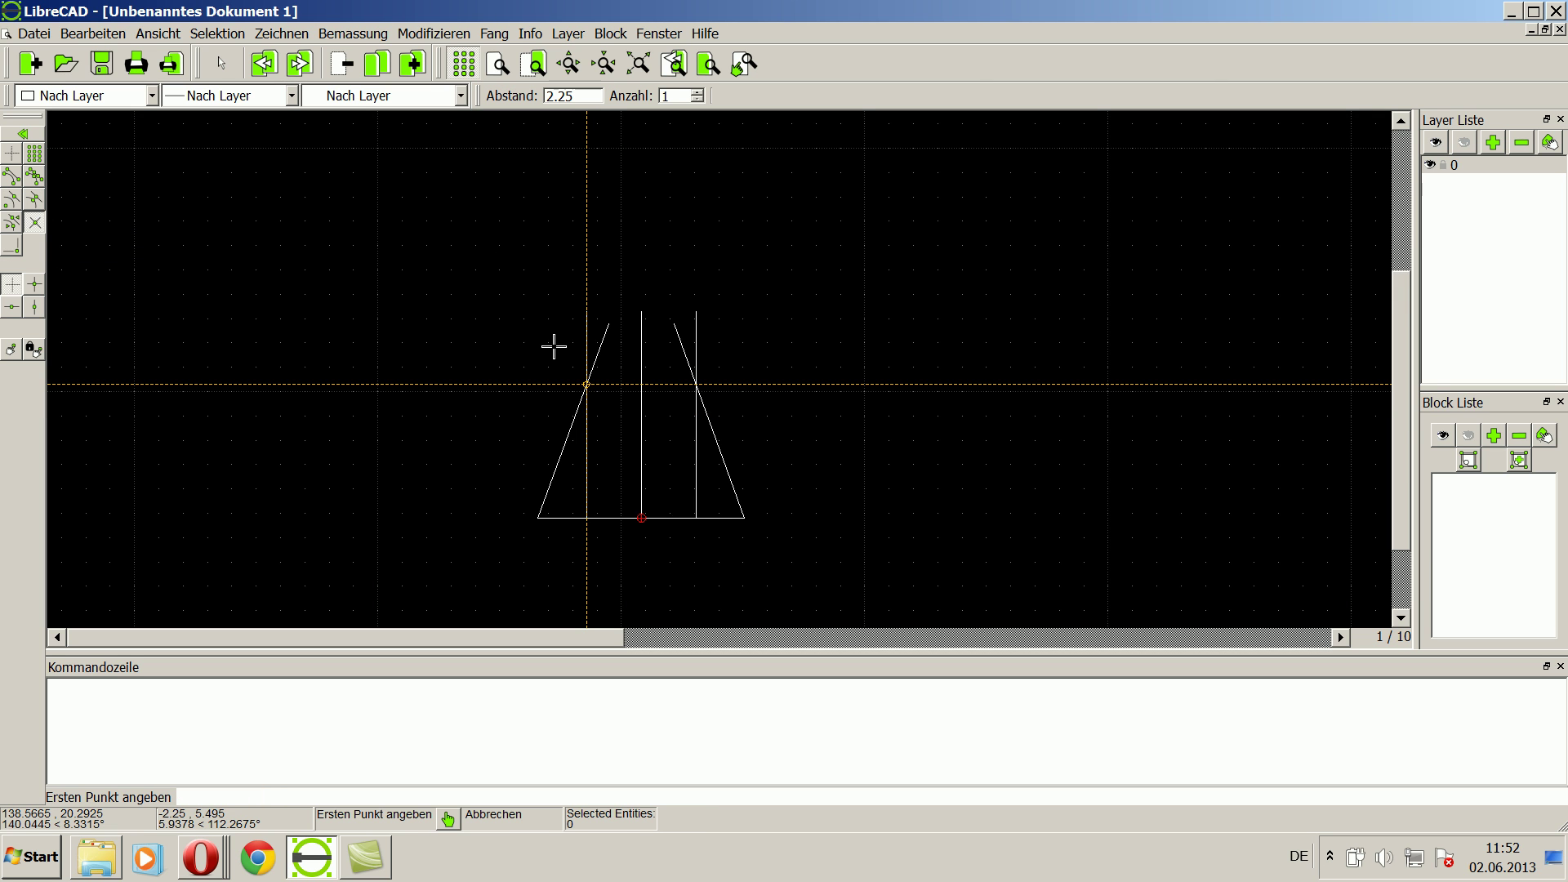
{"action": "left_click", "coordinate": [586, 383]}
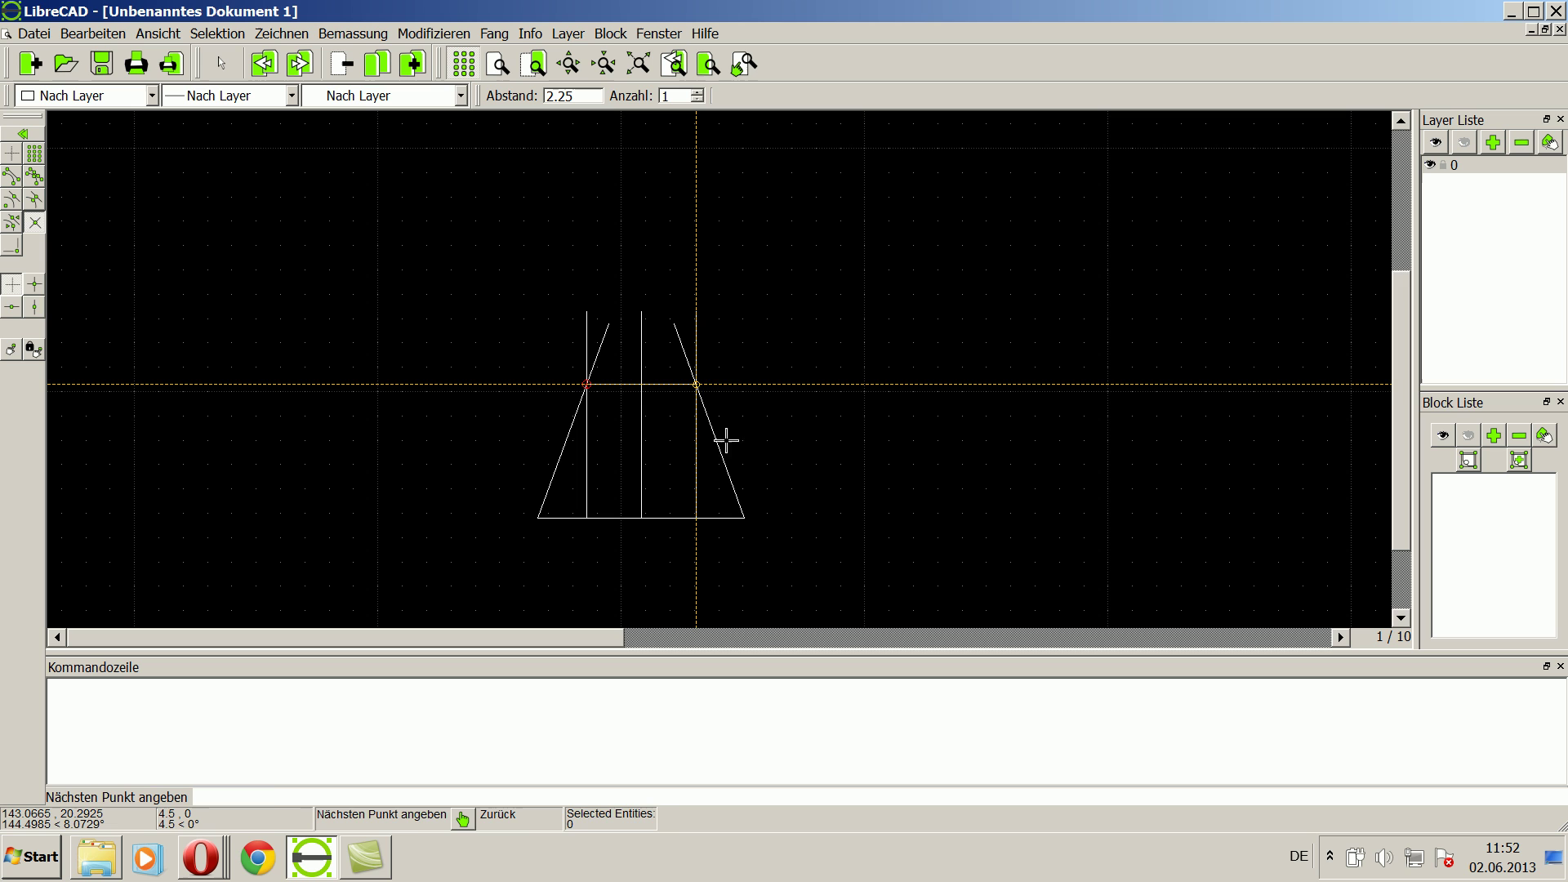
{"action": "left_click", "coordinate": [697, 384]}
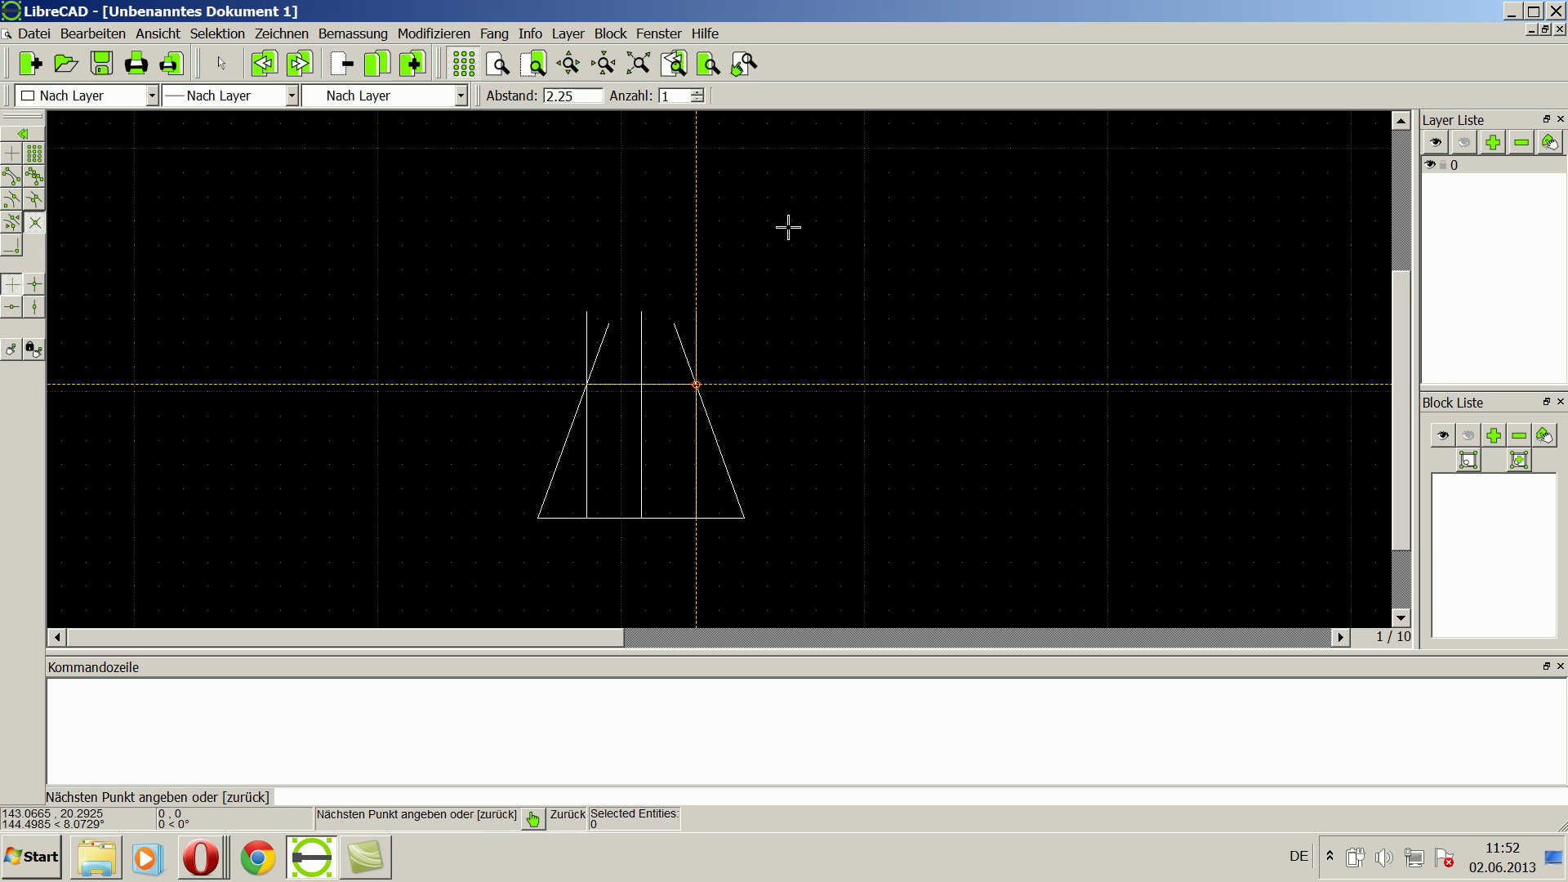
{"action": "right_click", "coordinate": [938, 248]}
{"action": "right_click", "coordinate": [913, 340]}
{"action": "right_click", "coordinate": [956, 306]}
{"action": "left_click_drag", "start_coordinate": [956, 307], "coordinate": [984, 308]}
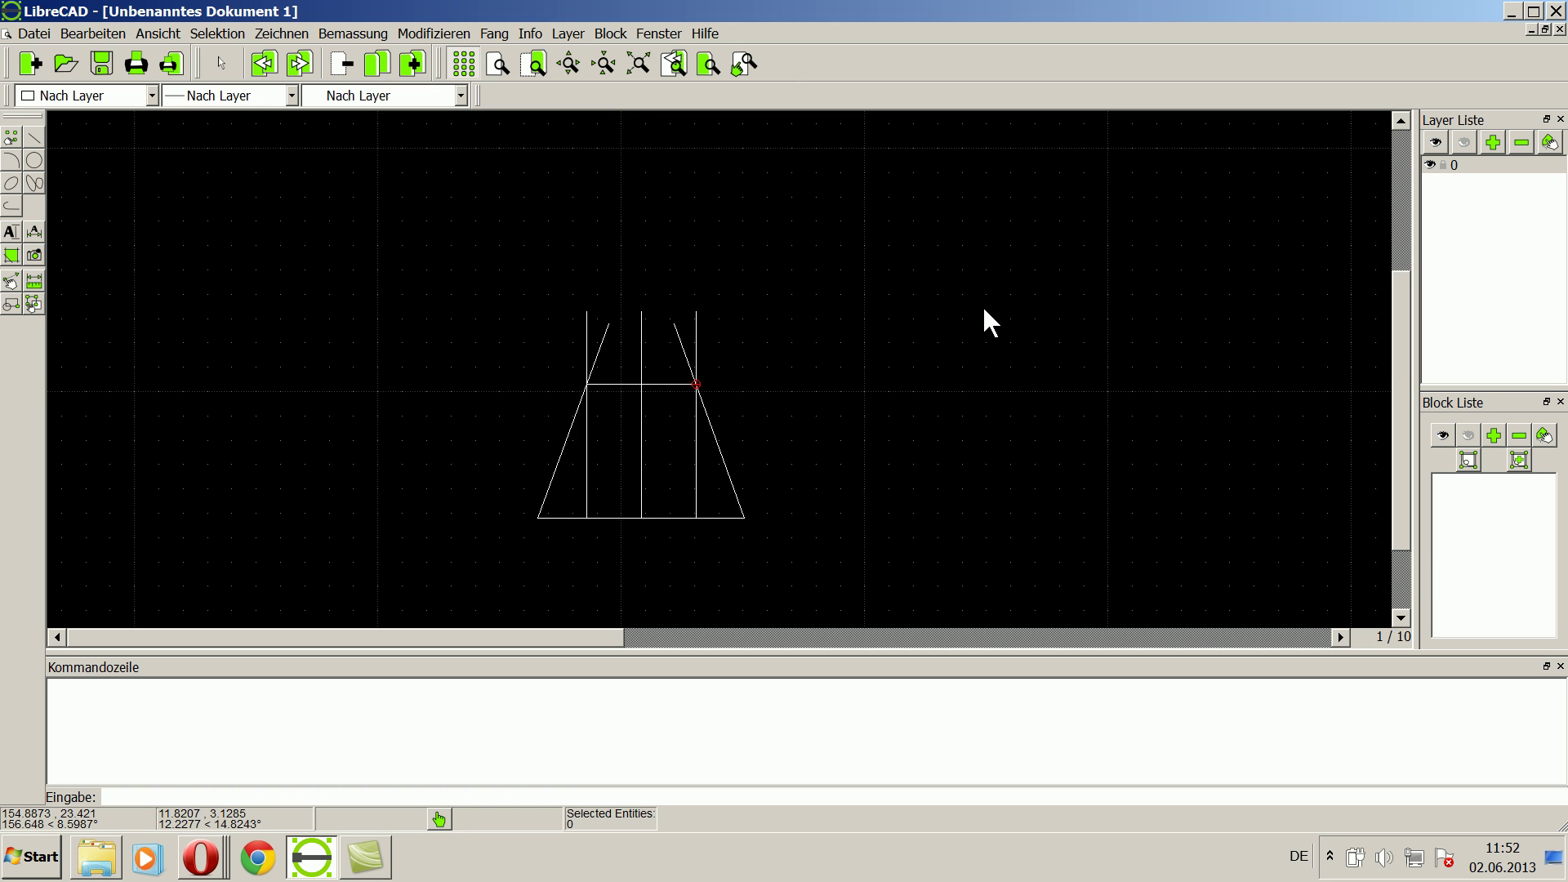
Step: Trim both slanted sides back to the top horizontal line
{"action": "left_click", "coordinate": [457, 34]}
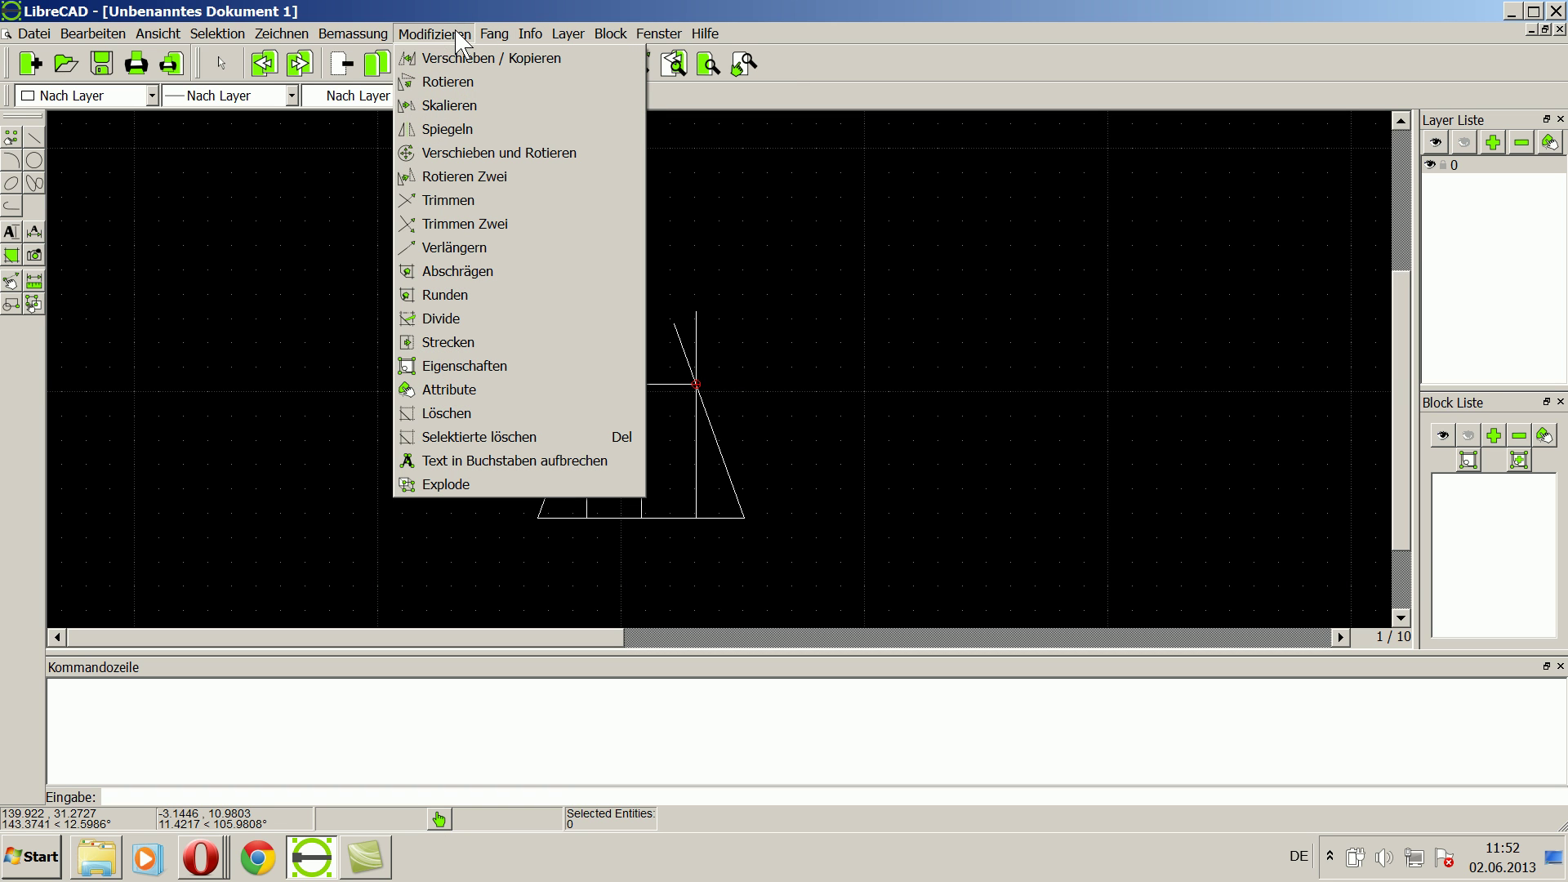
{"action": "left_click", "coordinate": [515, 223]}
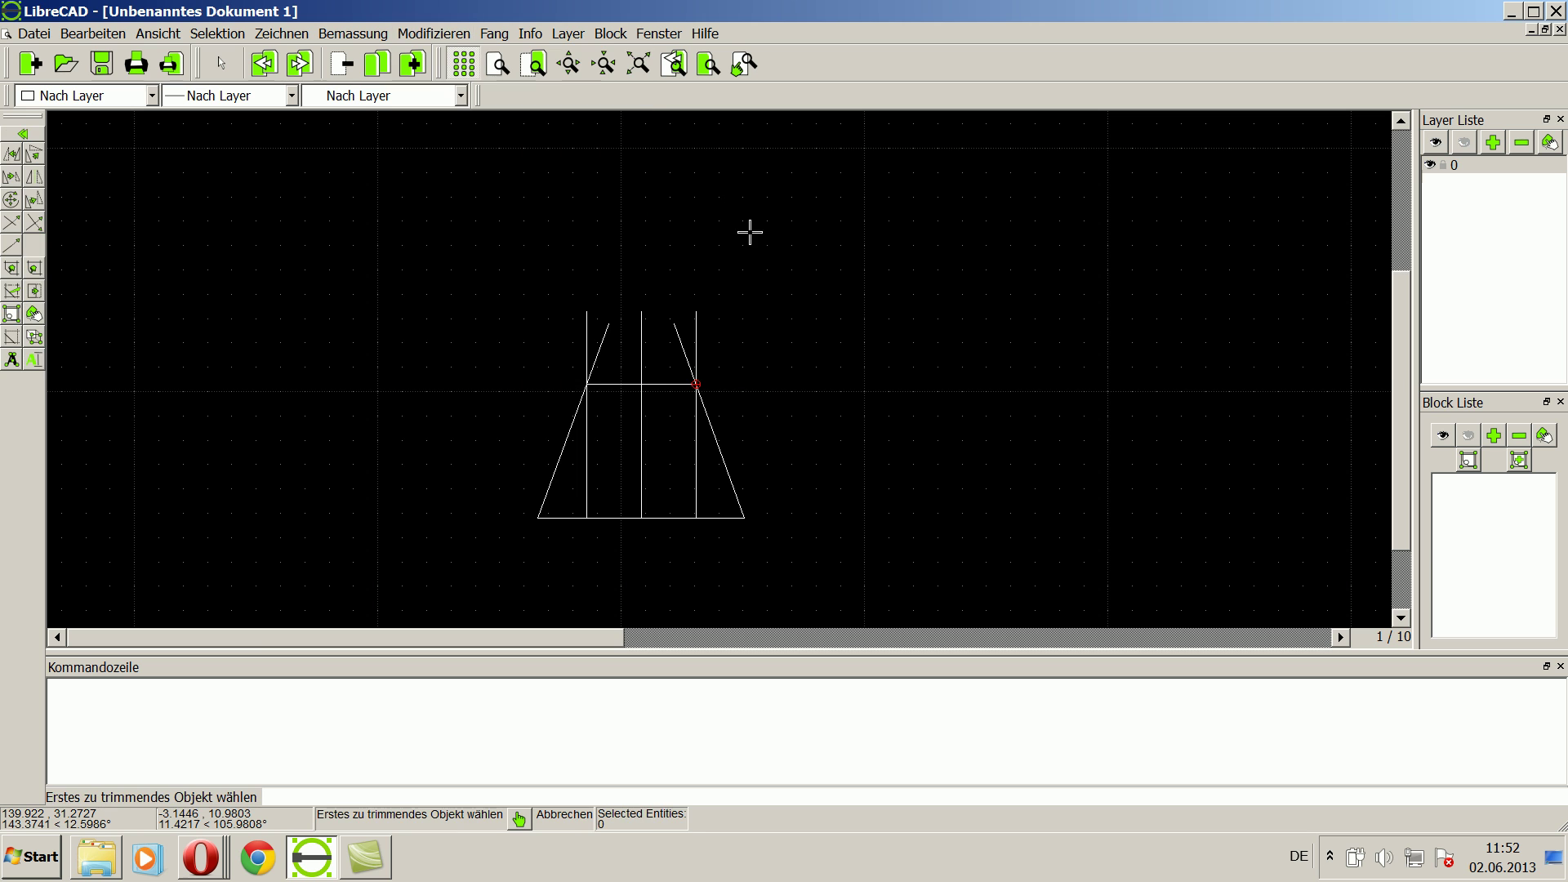
{"action": "left_click", "coordinate": [575, 414]}
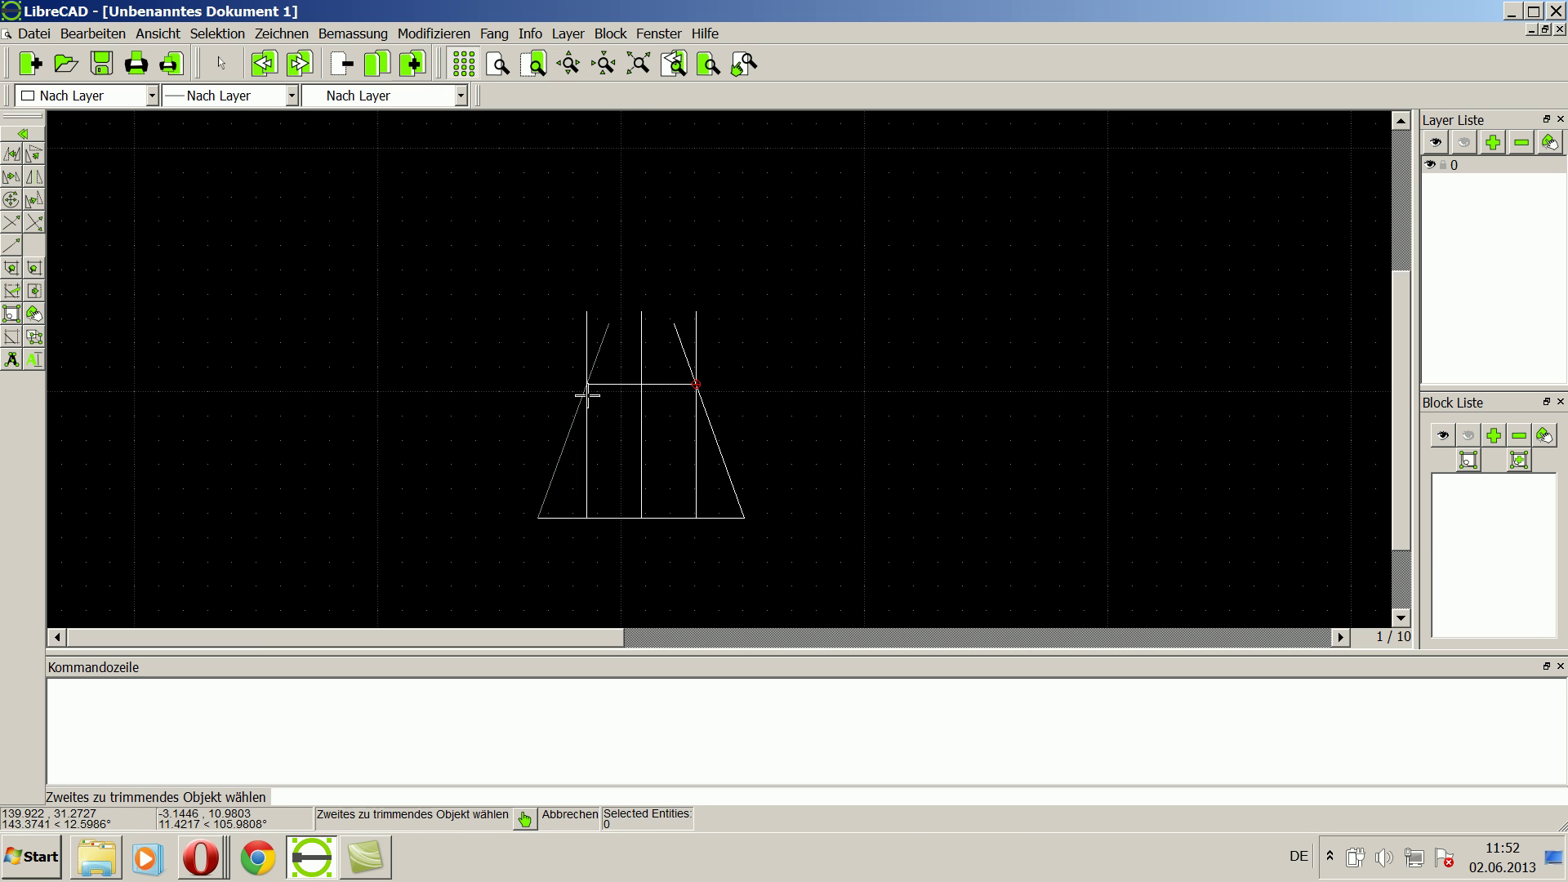
{"action": "left_click", "coordinate": [606, 384]}
{"action": "left_click", "coordinate": [710, 430]}
{"action": "left_click", "coordinate": [679, 384]}
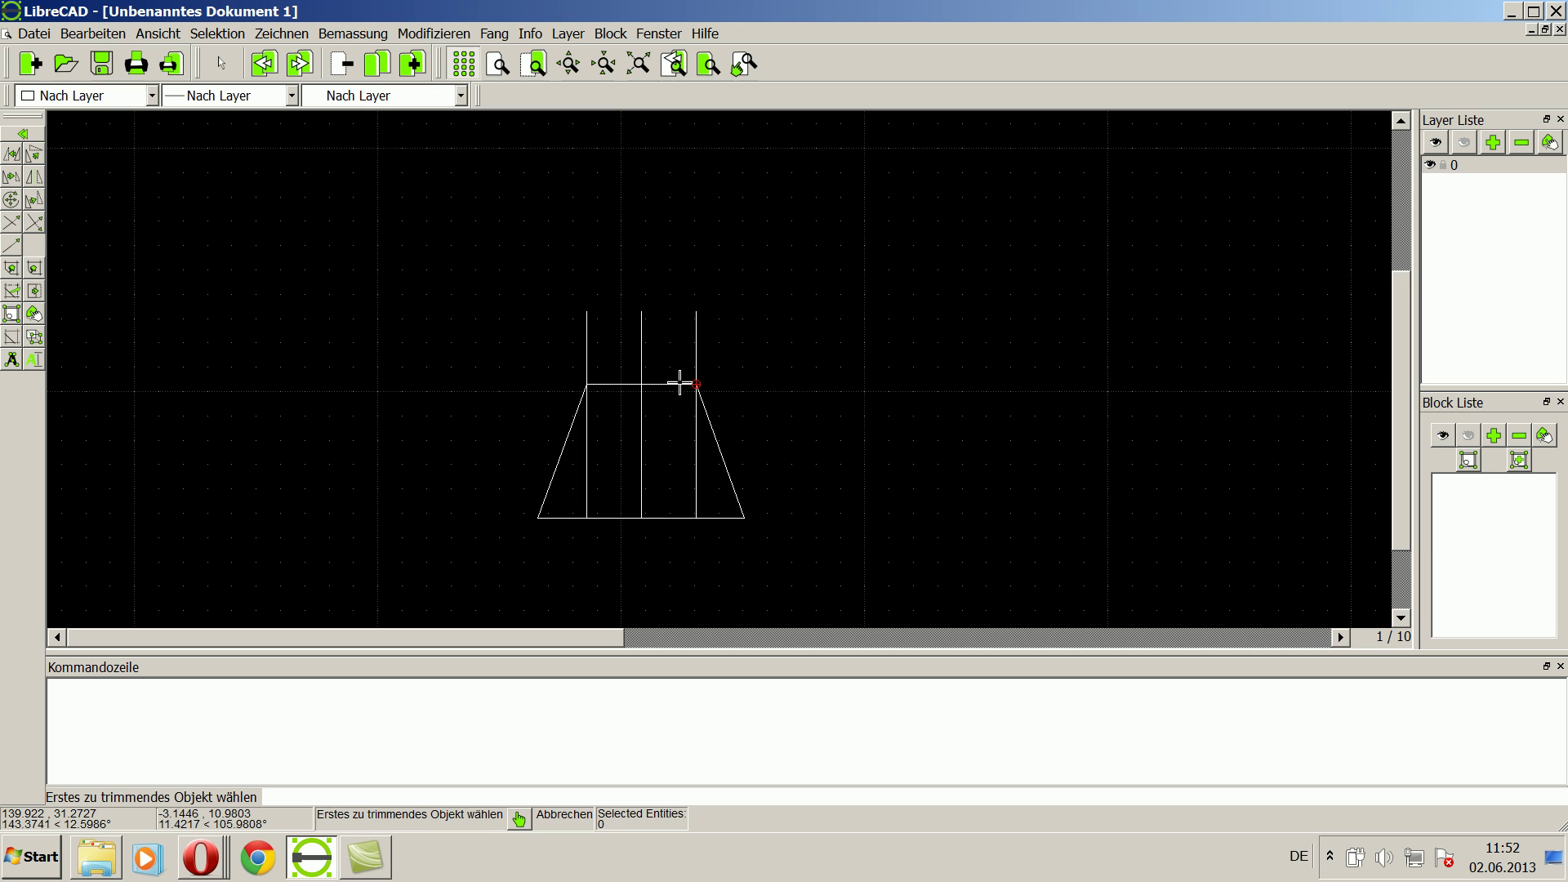
{"action": "right_click", "coordinate": [778, 383]}
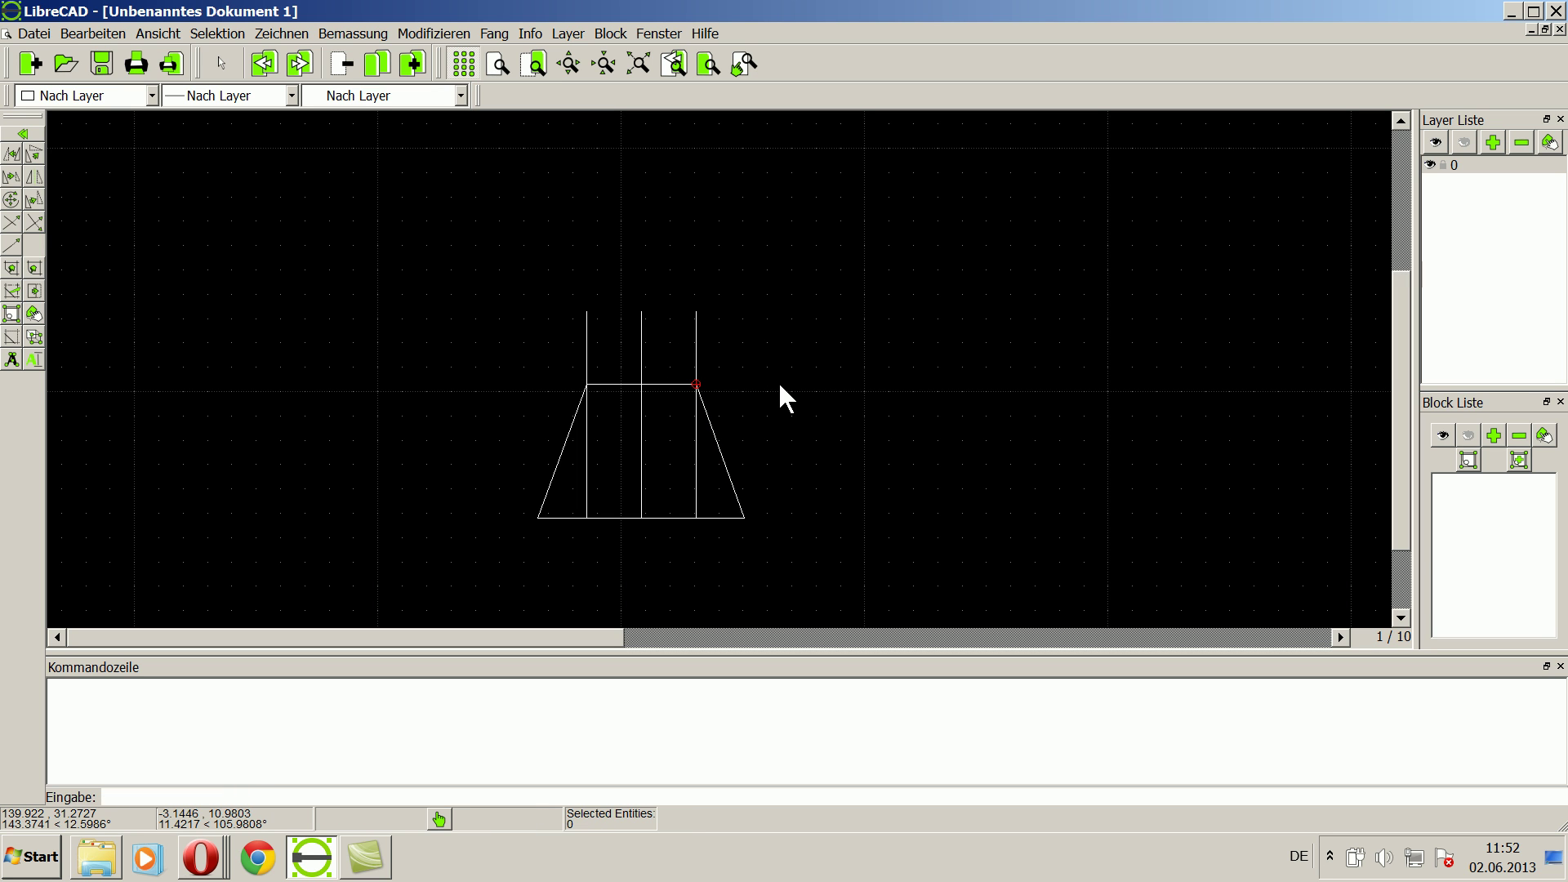
Step: Delete the right and left outer vertical helper lines
{"action": "left_click", "coordinate": [696, 336]}
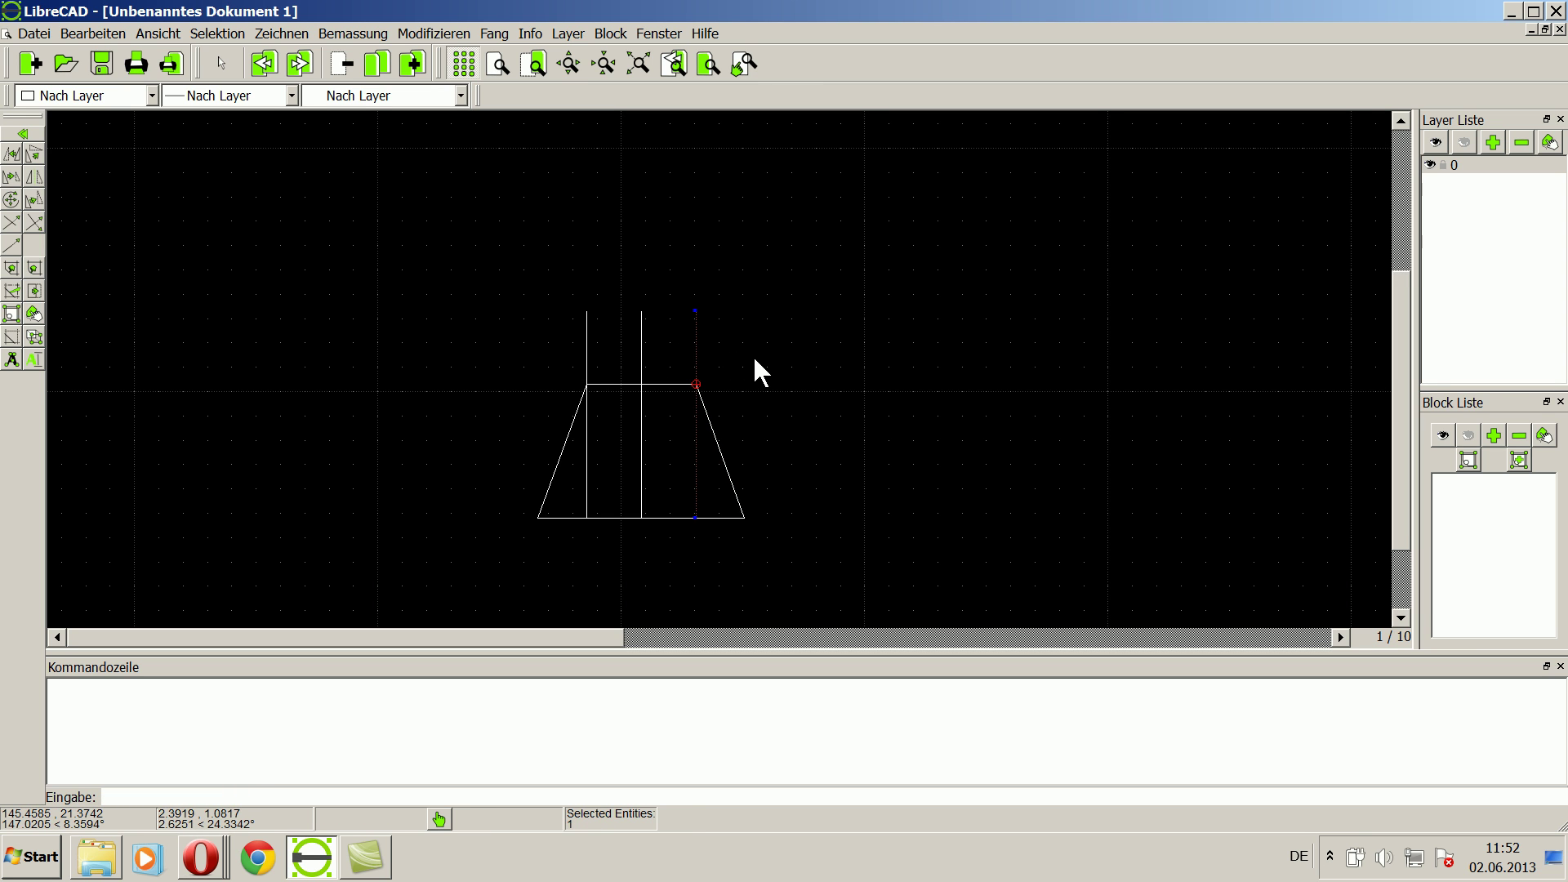
{"action": "key", "text": "Delete"}
{"action": "left_click", "coordinate": [586, 334]}
{"action": "key", "text": "Delete"}
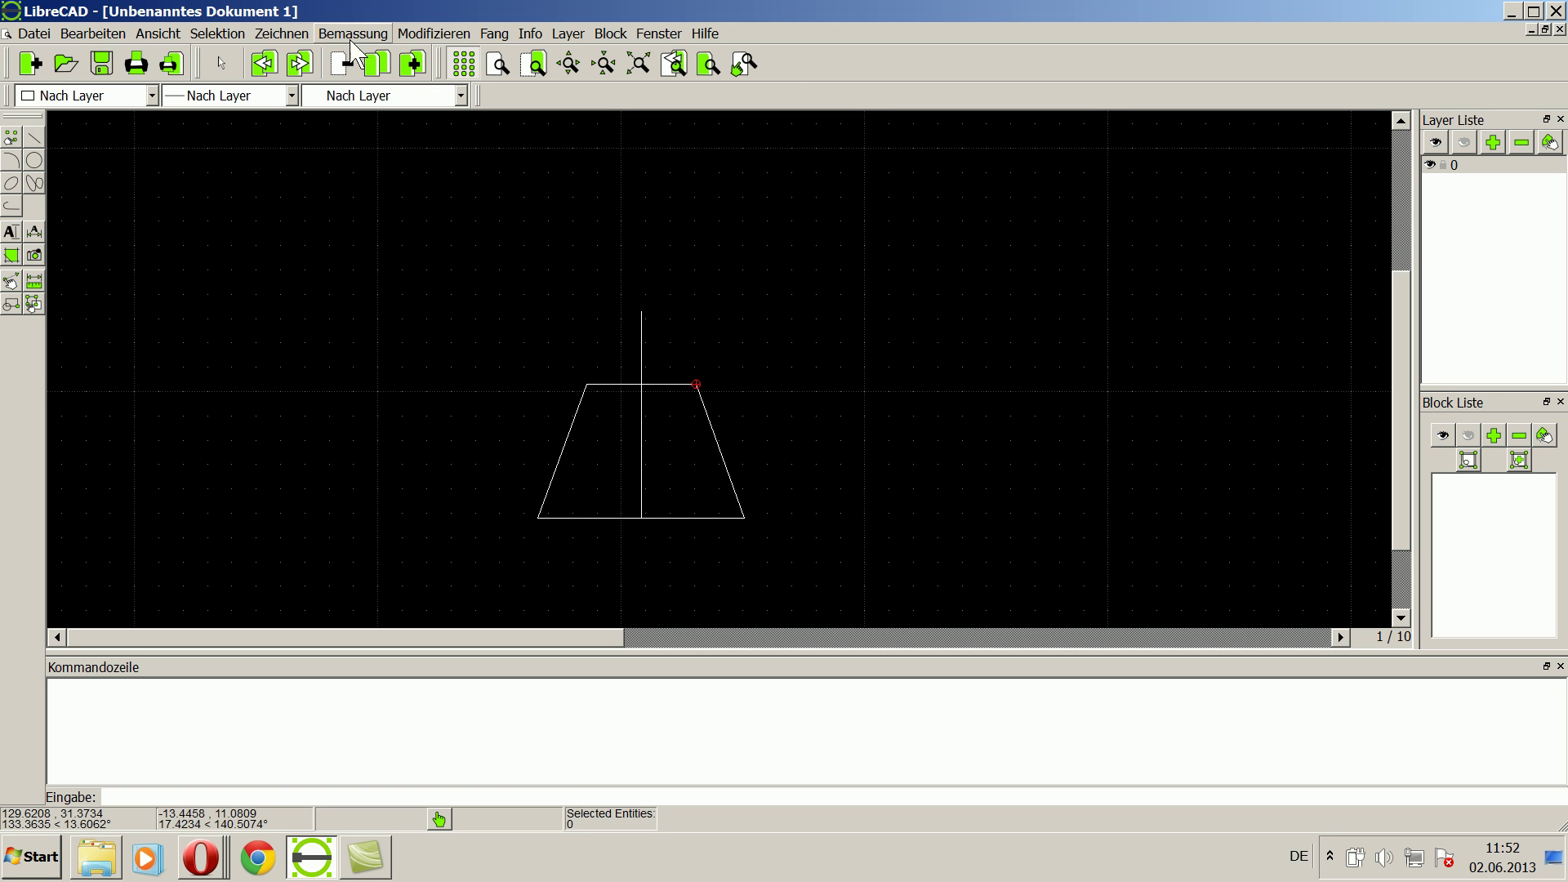
Step: Dimension the bottom edge between both base corners with an 8.5 horizontal dimension below the shape
{"action": "left_click", "coordinate": [353, 35]}
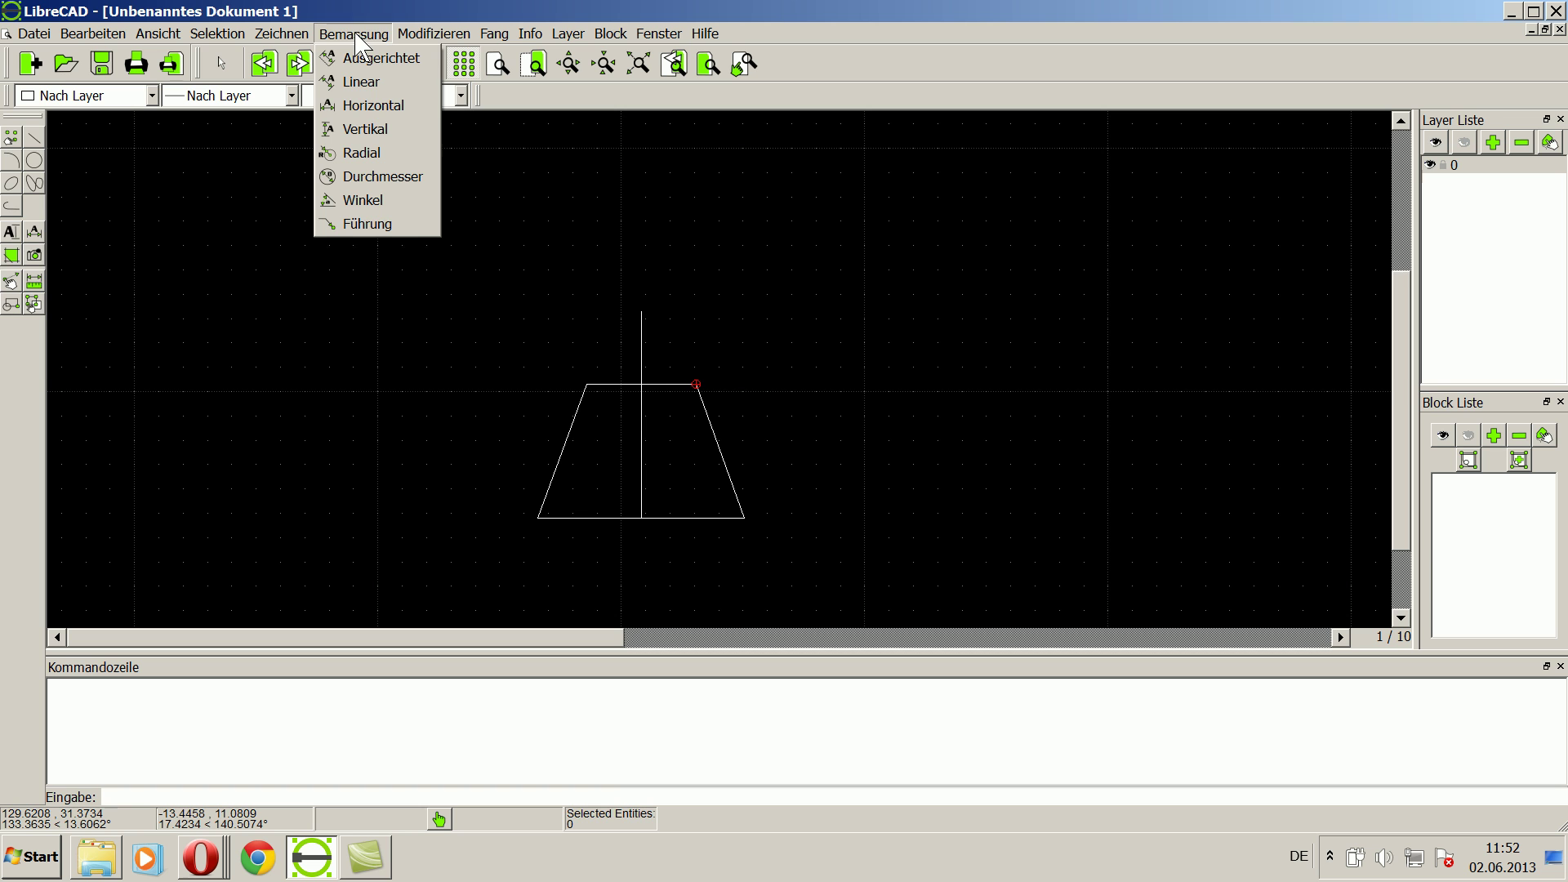
{"action": "left_click", "coordinate": [374, 106]}
{"action": "left_click", "coordinate": [538, 518]}
{"action": "left_click", "coordinate": [745, 518]}
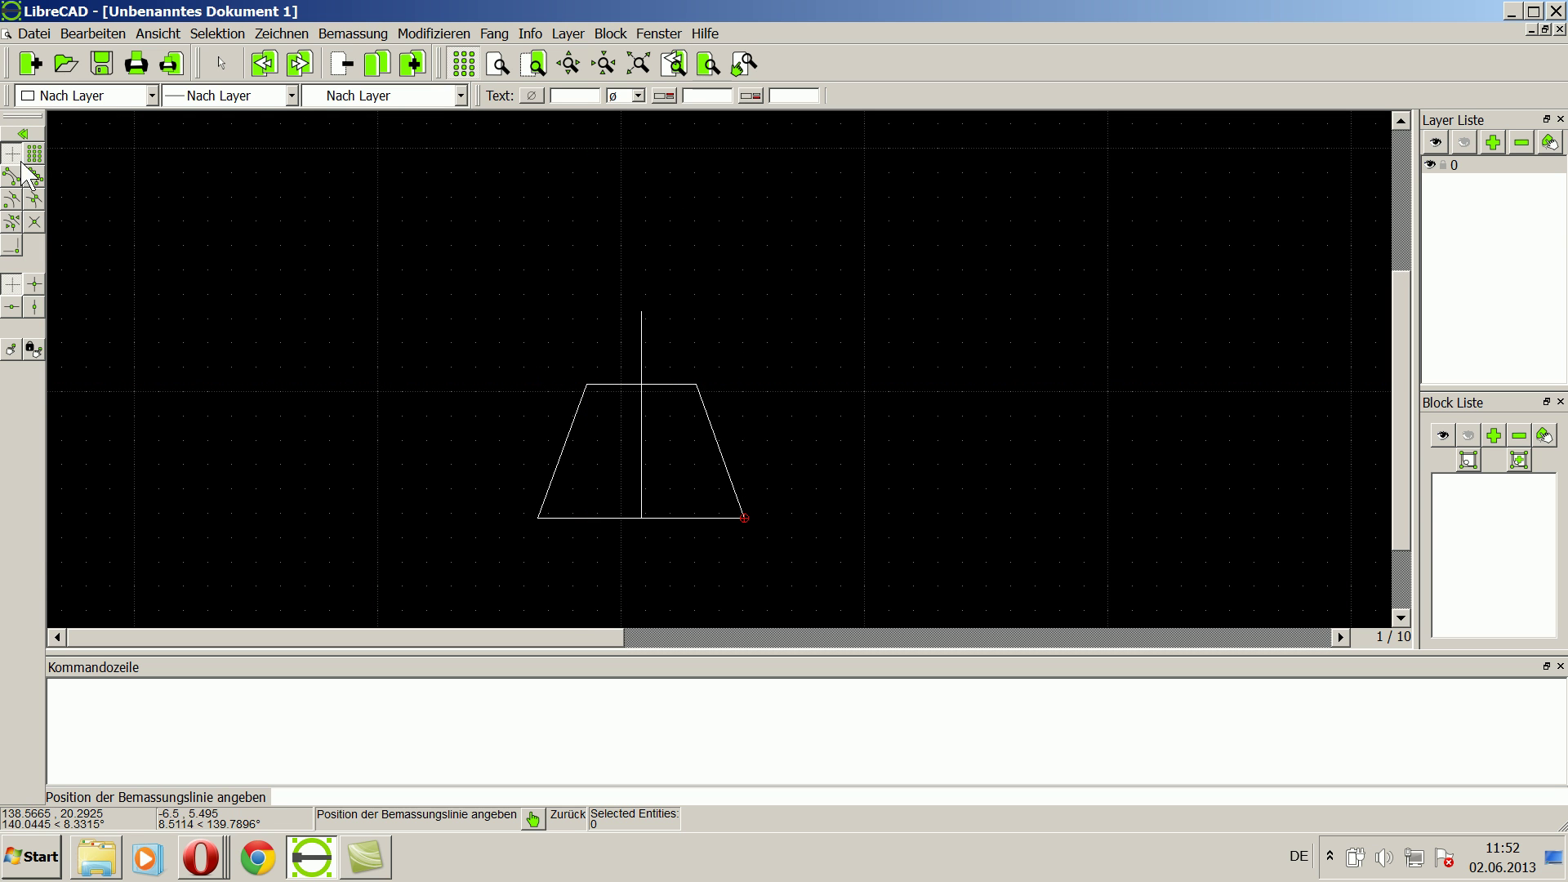
{"action": "scroll", "coordinate": [630, 564], "scroll_direction": "down", "scroll_amount": 2}
{"action": "scroll", "coordinate": [629, 563], "scroll_direction": "down", "scroll_amount": 2}
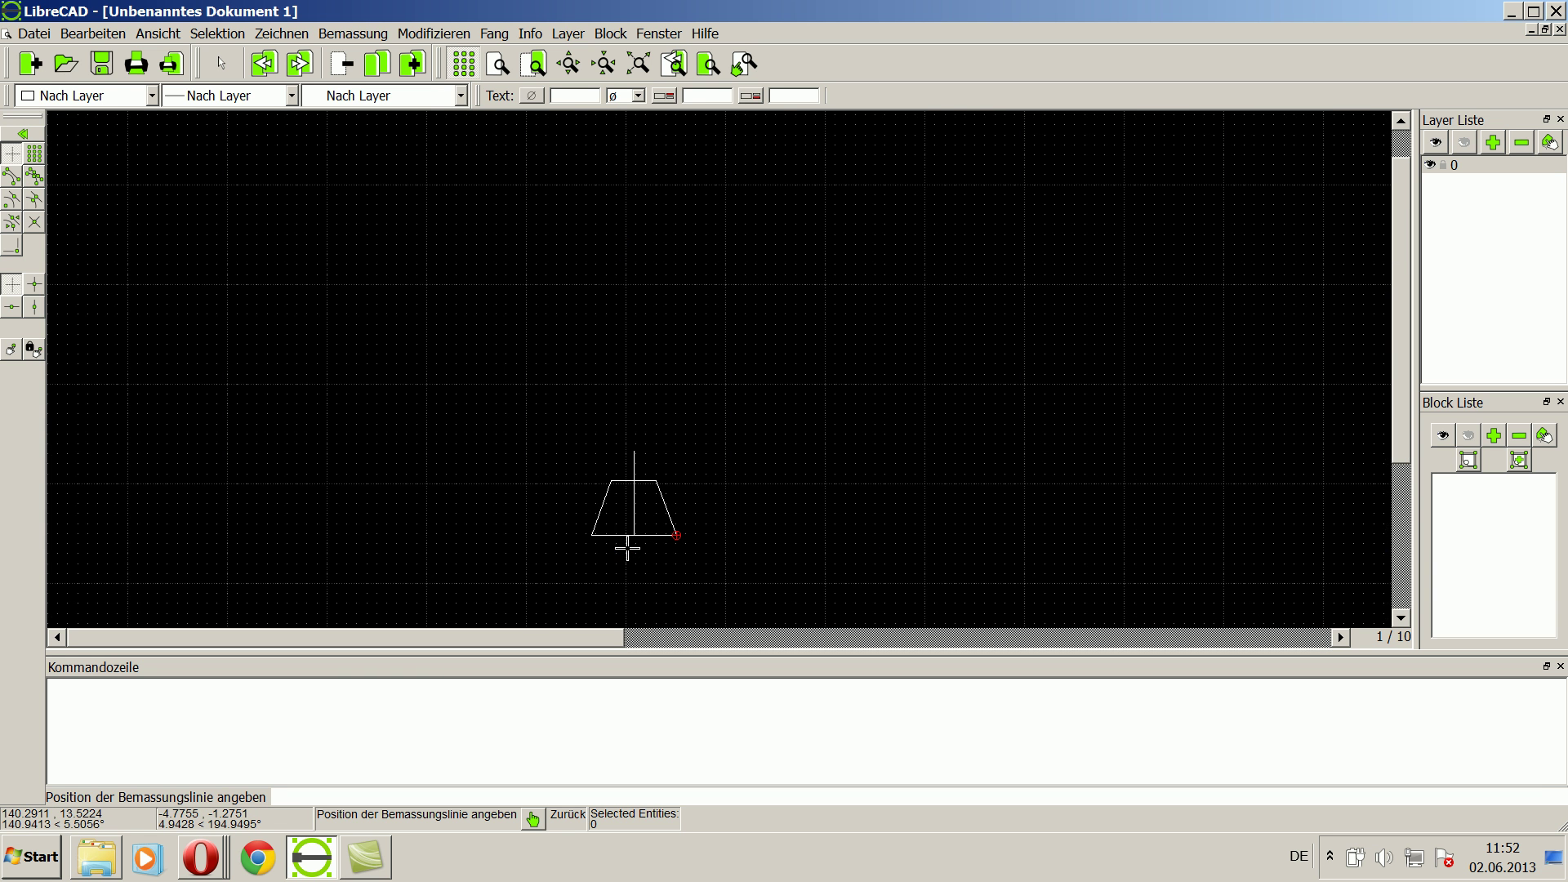
{"action": "left_click", "coordinate": [642, 600]}
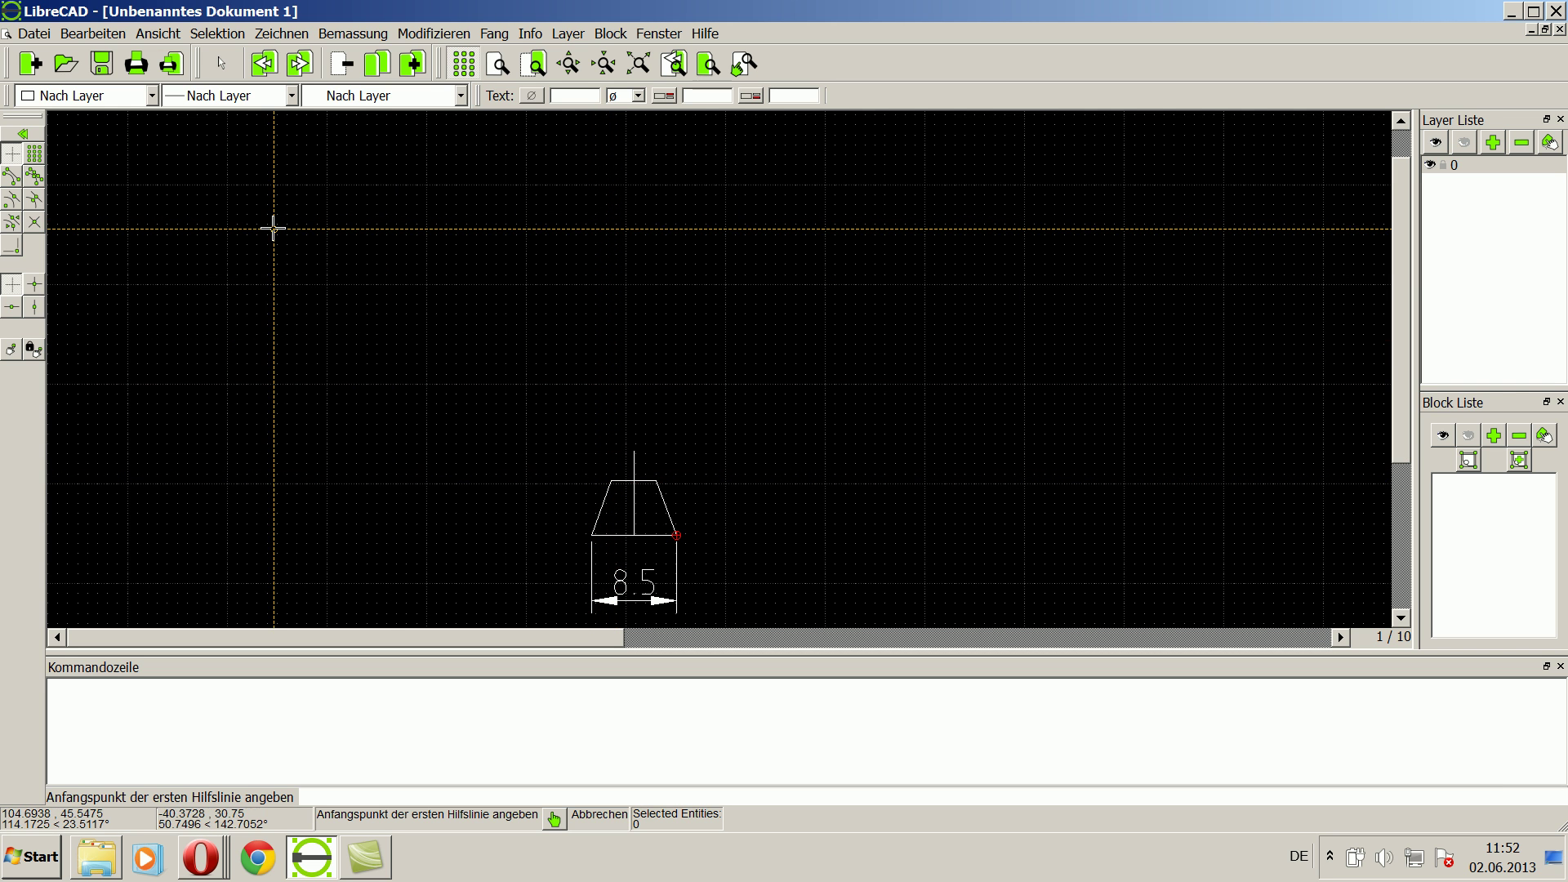
Step: With endpoint snap, dimension the top edge with a 4.5 horizontal dimension above the shape
{"action": "left_click", "coordinate": [11, 223]}
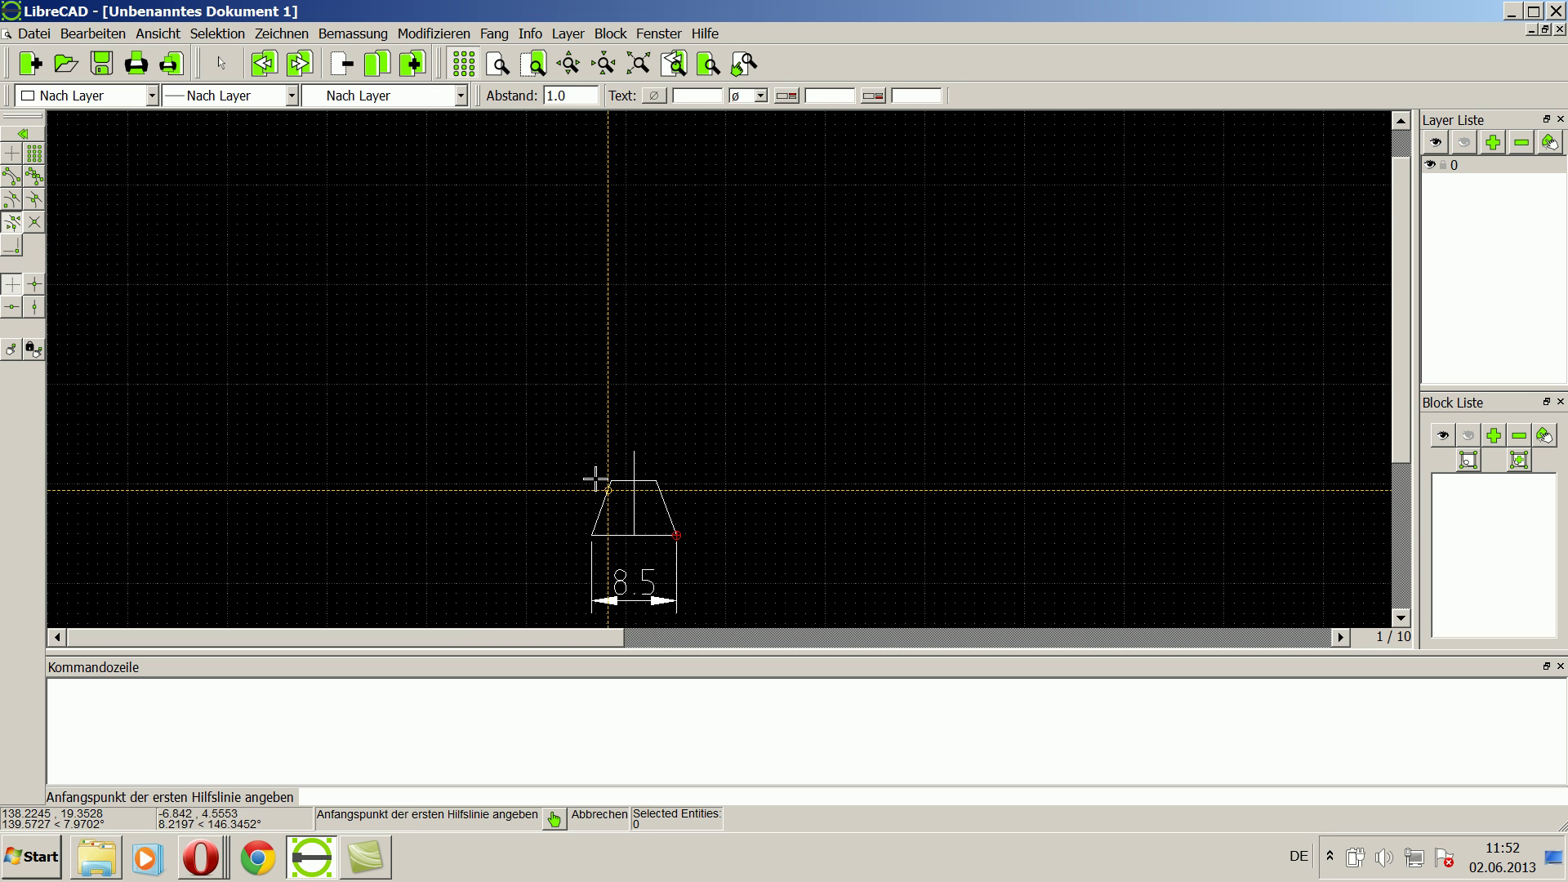
{"action": "left_click", "coordinate": [13, 180]}
{"action": "left_click", "coordinate": [614, 480]}
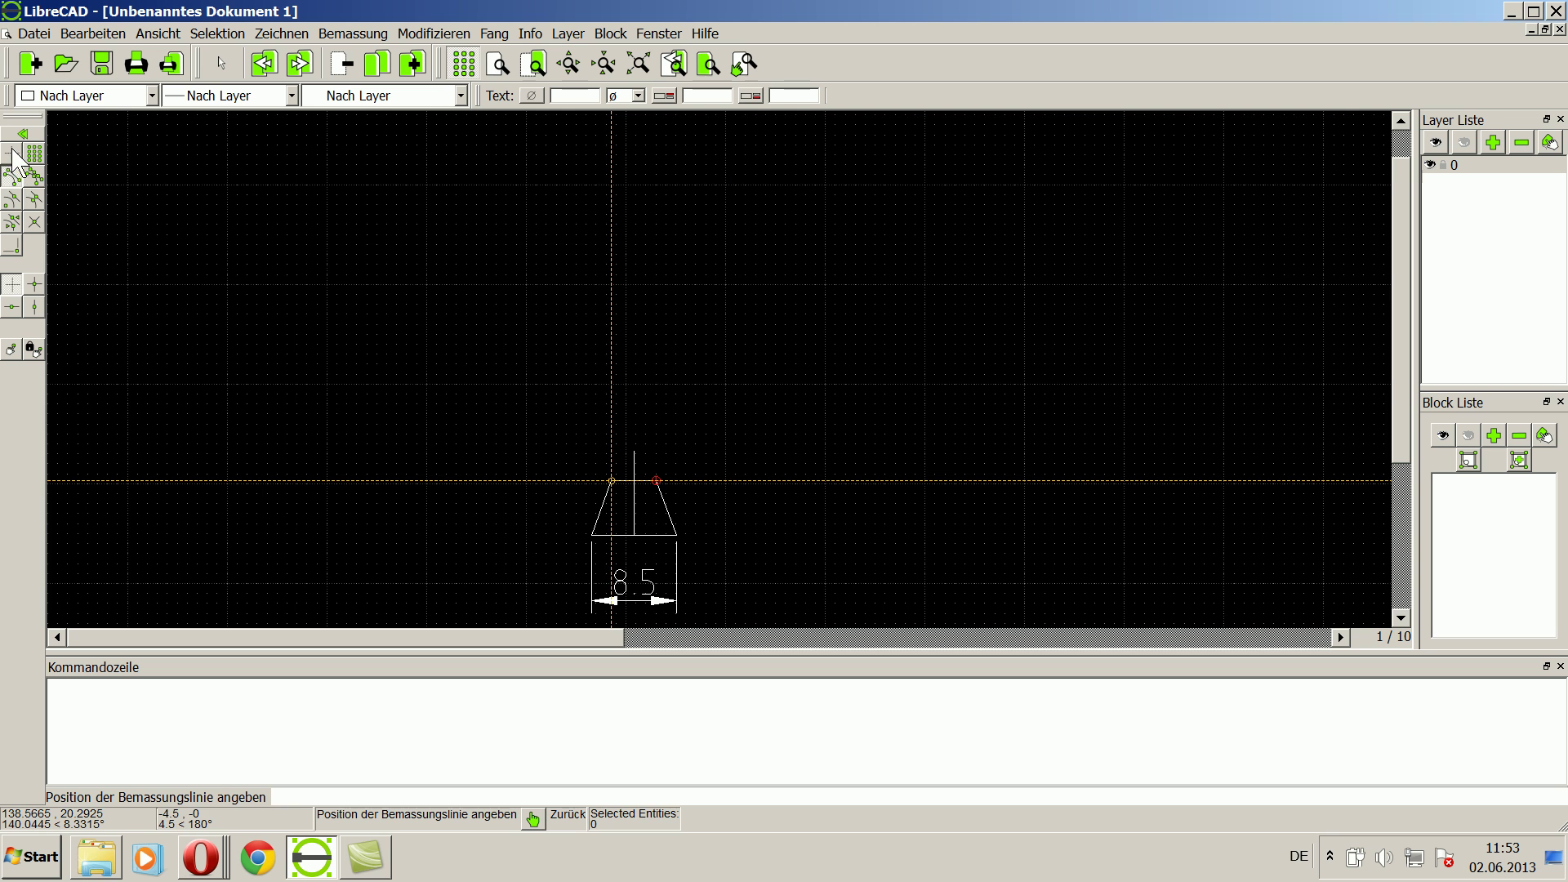
{"action": "left_click", "coordinate": [655, 399]}
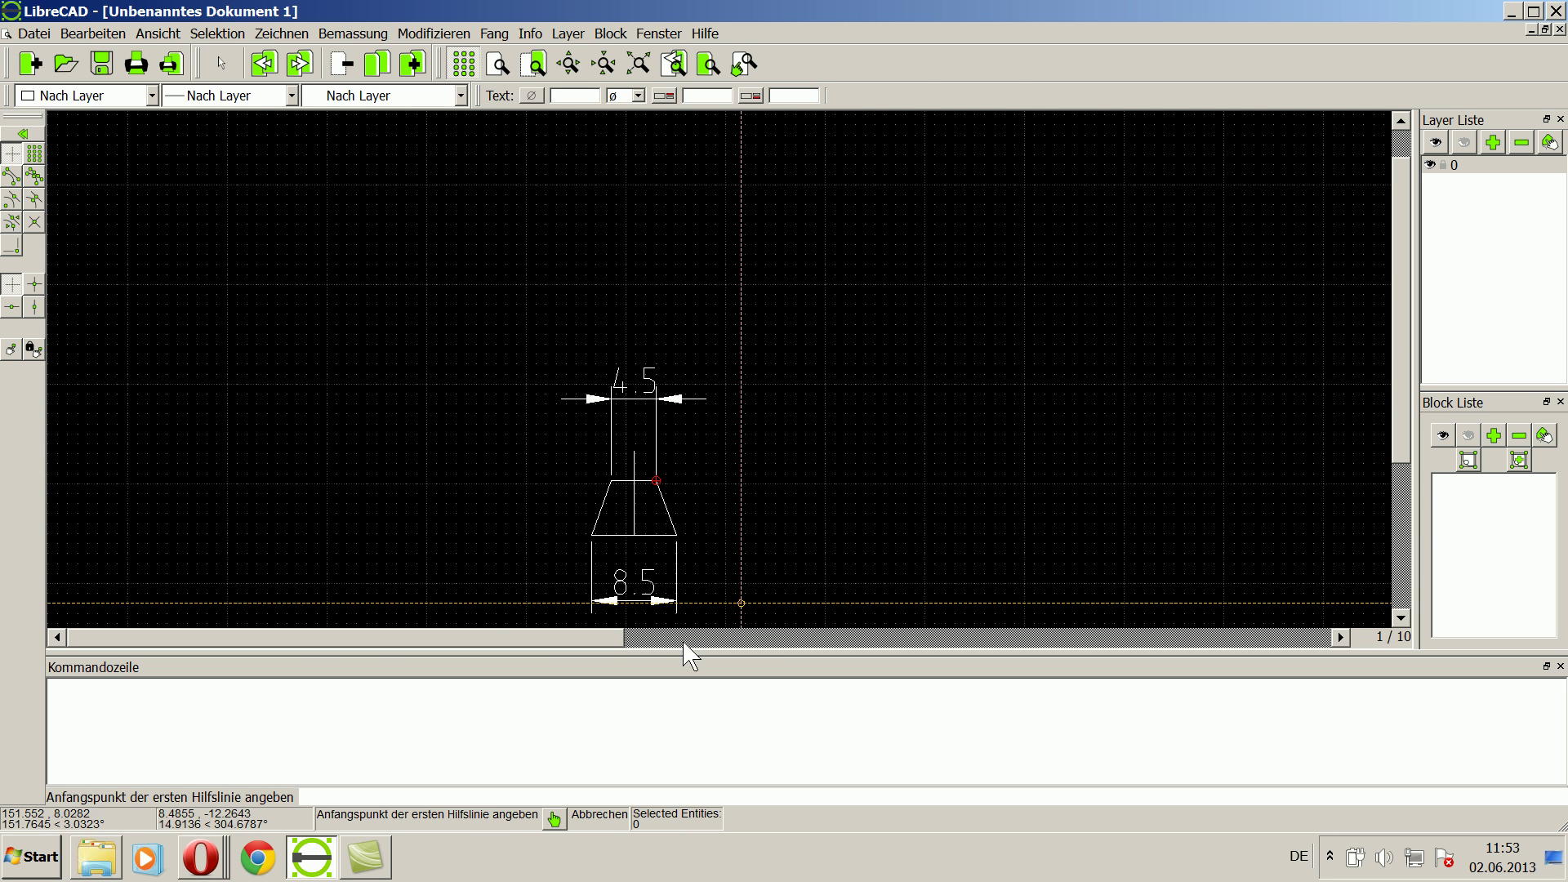
{"action": "scroll", "coordinate": [636, 547], "scroll_direction": "down", "scroll_amount": 1, "text": "ctrl"}
{"action": "scroll", "coordinate": [636, 544], "scroll_direction": "down", "scroll_amount": 1, "text": "ctrl"}
{"action": "scroll", "coordinate": [635, 541], "scroll_direction": "down", "scroll_amount": 1, "text": "ctrl"}
{"action": "scroll", "coordinate": [635, 445], "scroll_direction": "up", "scroll_amount": 1}
{"action": "scroll", "coordinate": [635, 445], "scroll_direction": "up", "scroll_amount": 3}
{"action": "scroll", "coordinate": [635, 445], "scroll_direction": "up", "scroll_amount": 2}
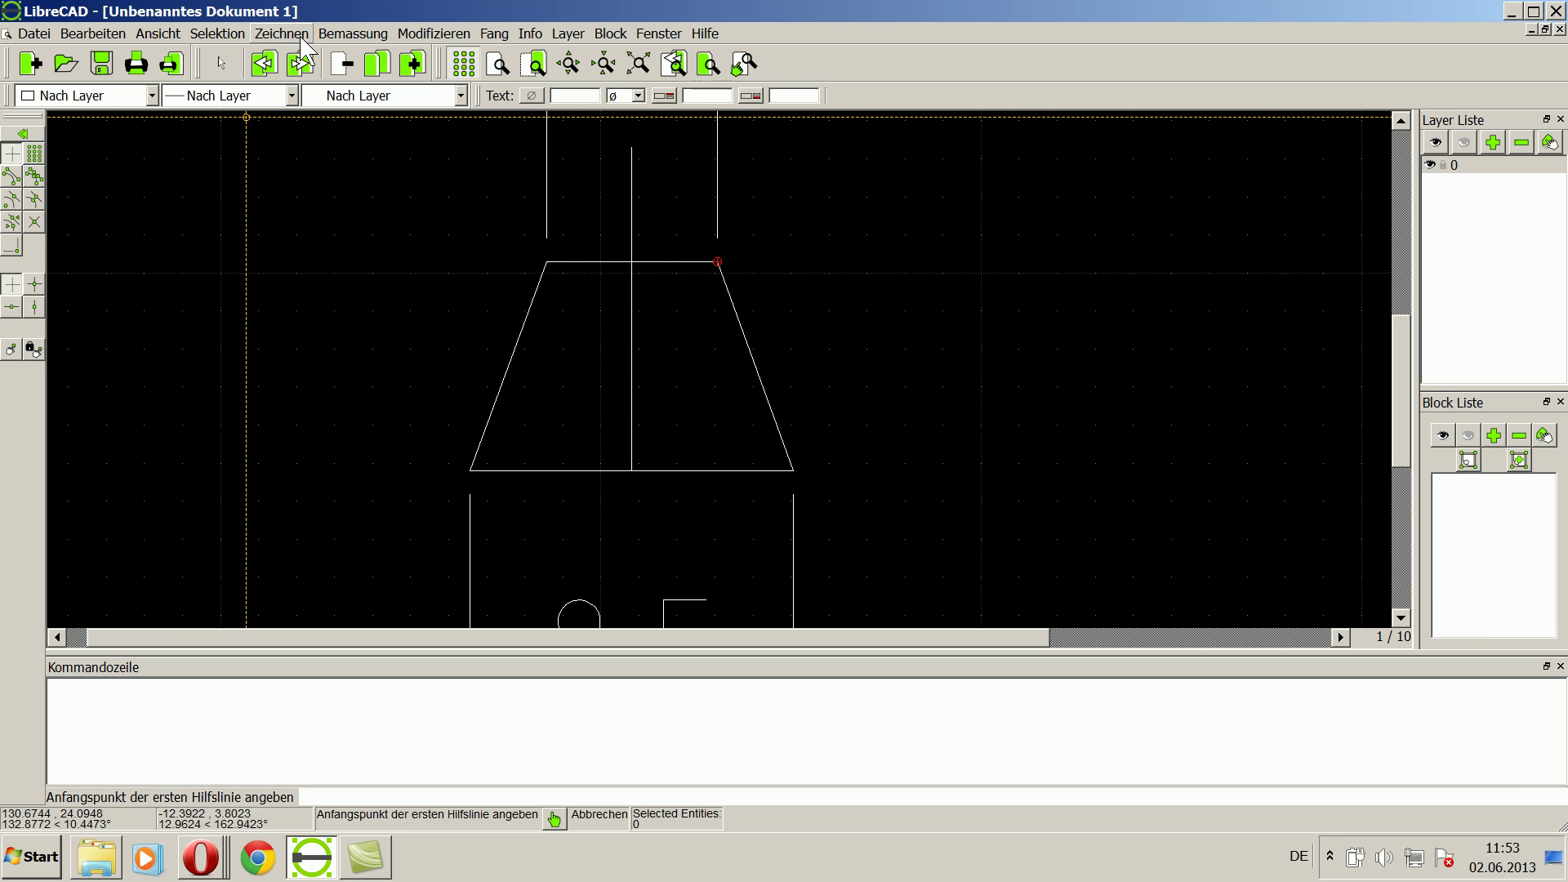
Step: Start an angle dimension between the trapezoid base and the left slanted side
{"action": "left_click", "coordinate": [334, 35]}
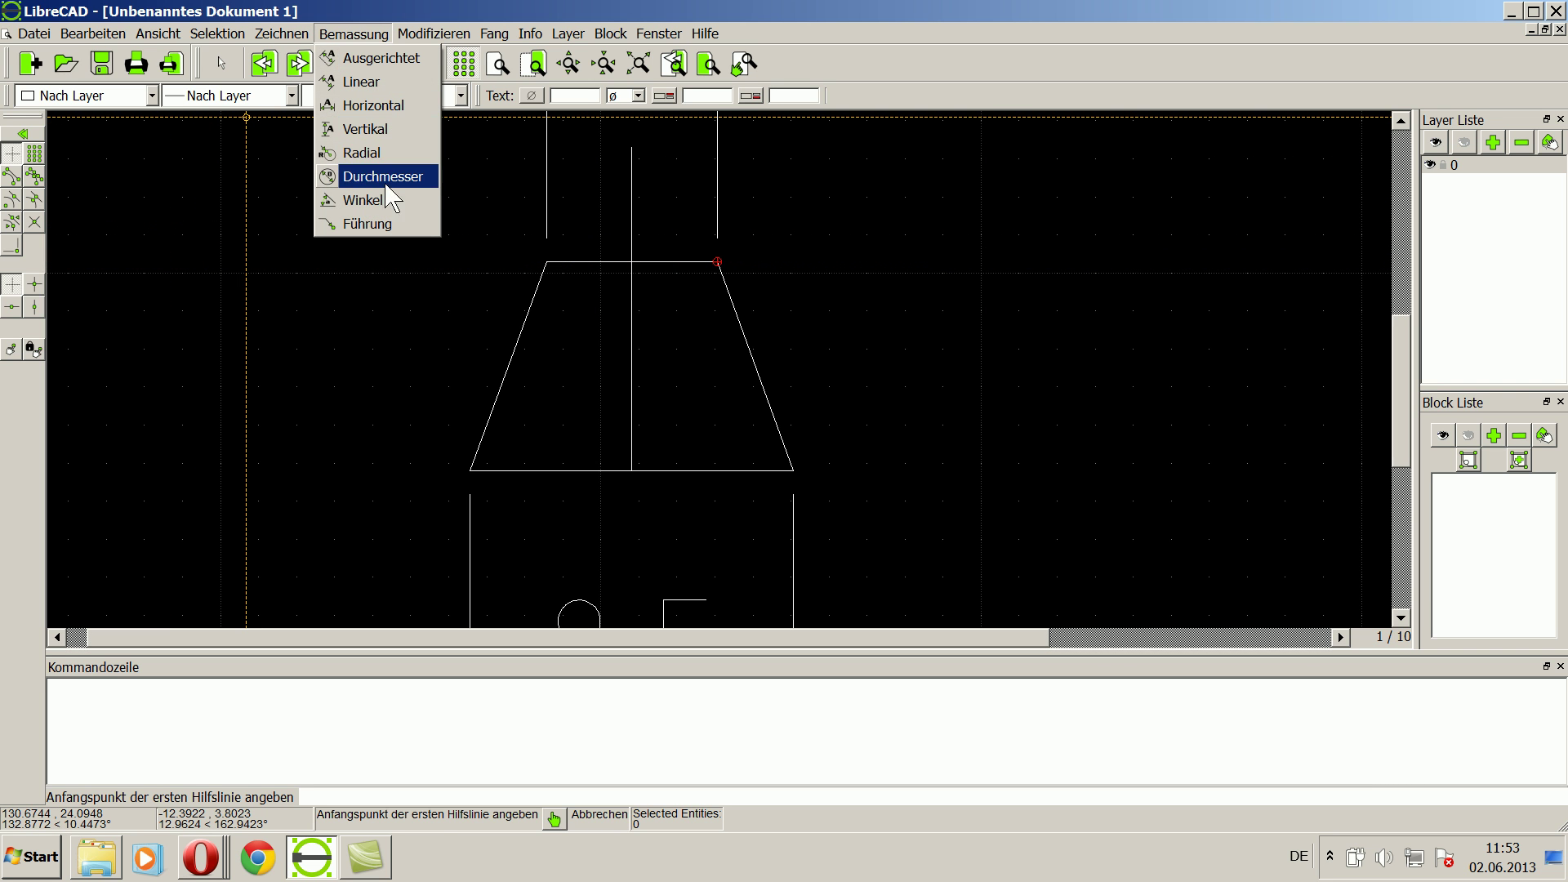
{"action": "left_click", "coordinate": [404, 201]}
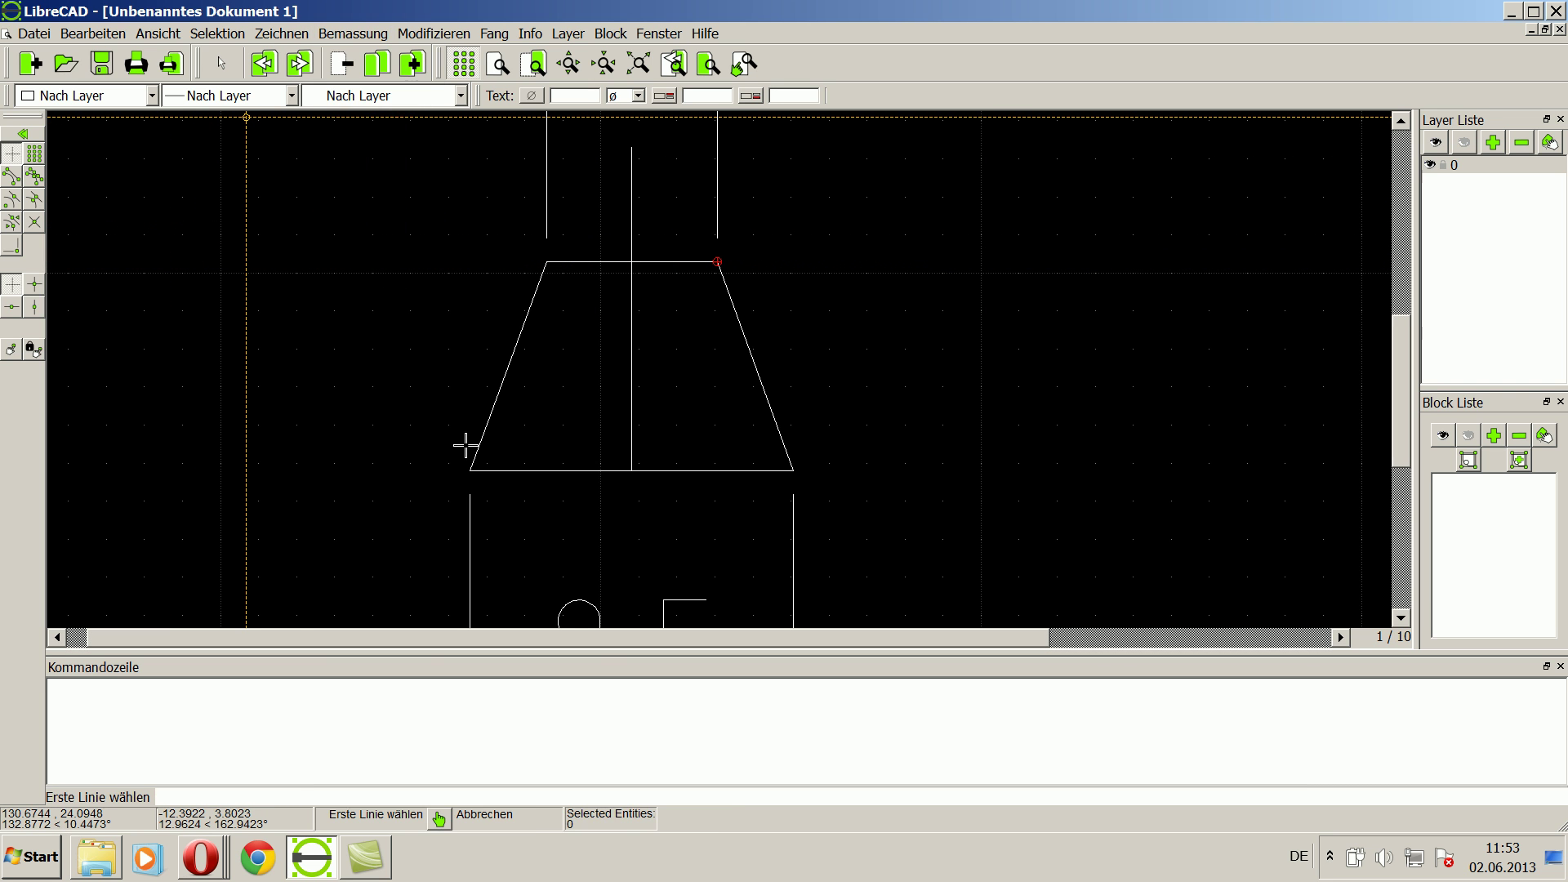
{"action": "left_click", "coordinate": [597, 472]}
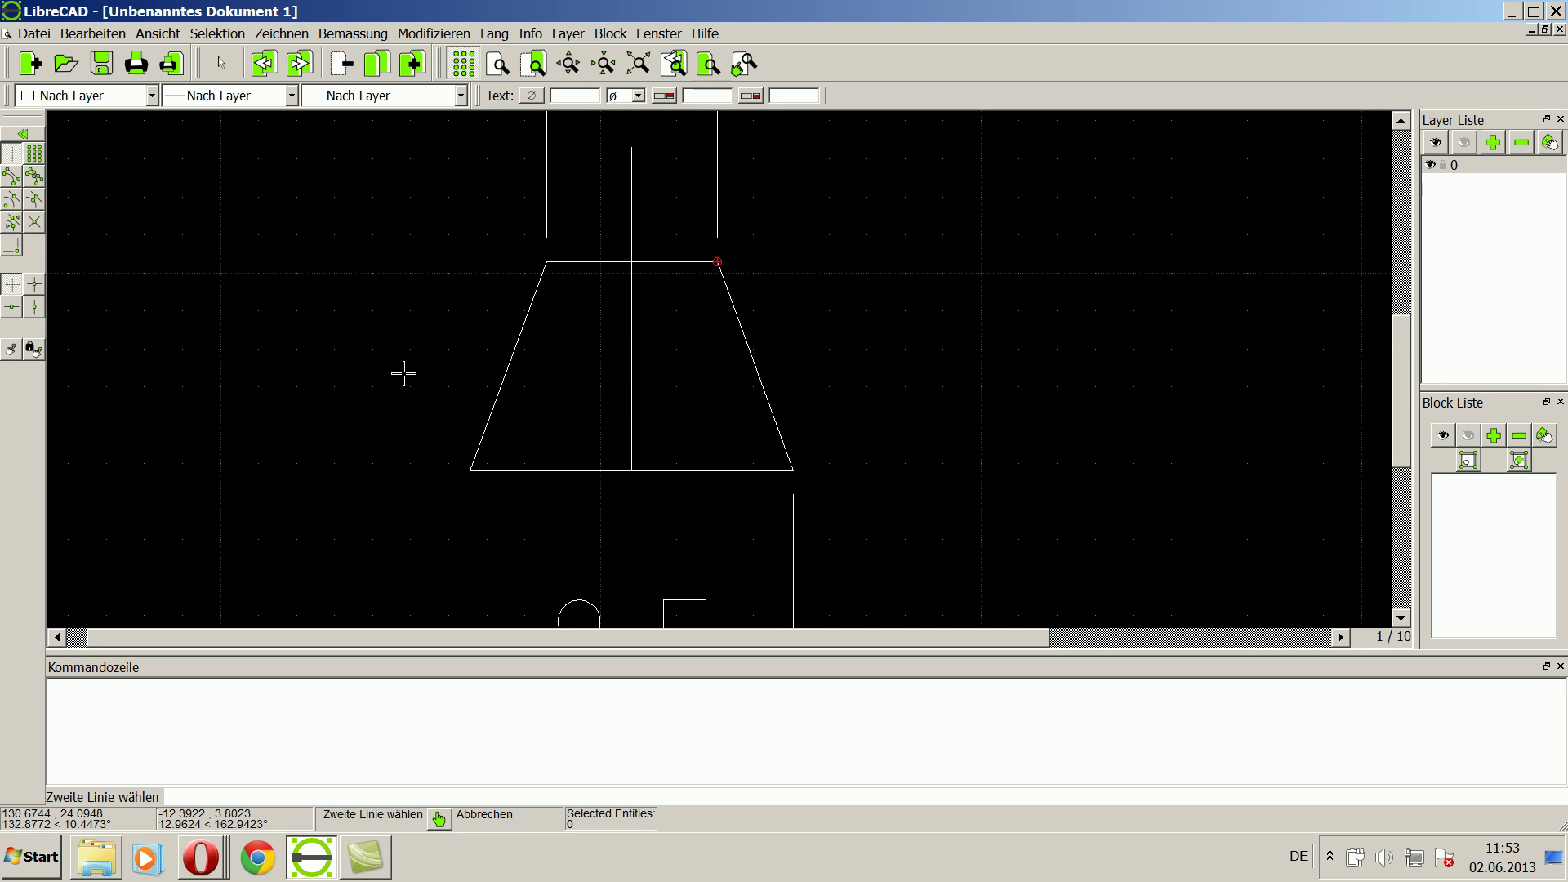
{"action": "left_click", "coordinate": [365, 42]}
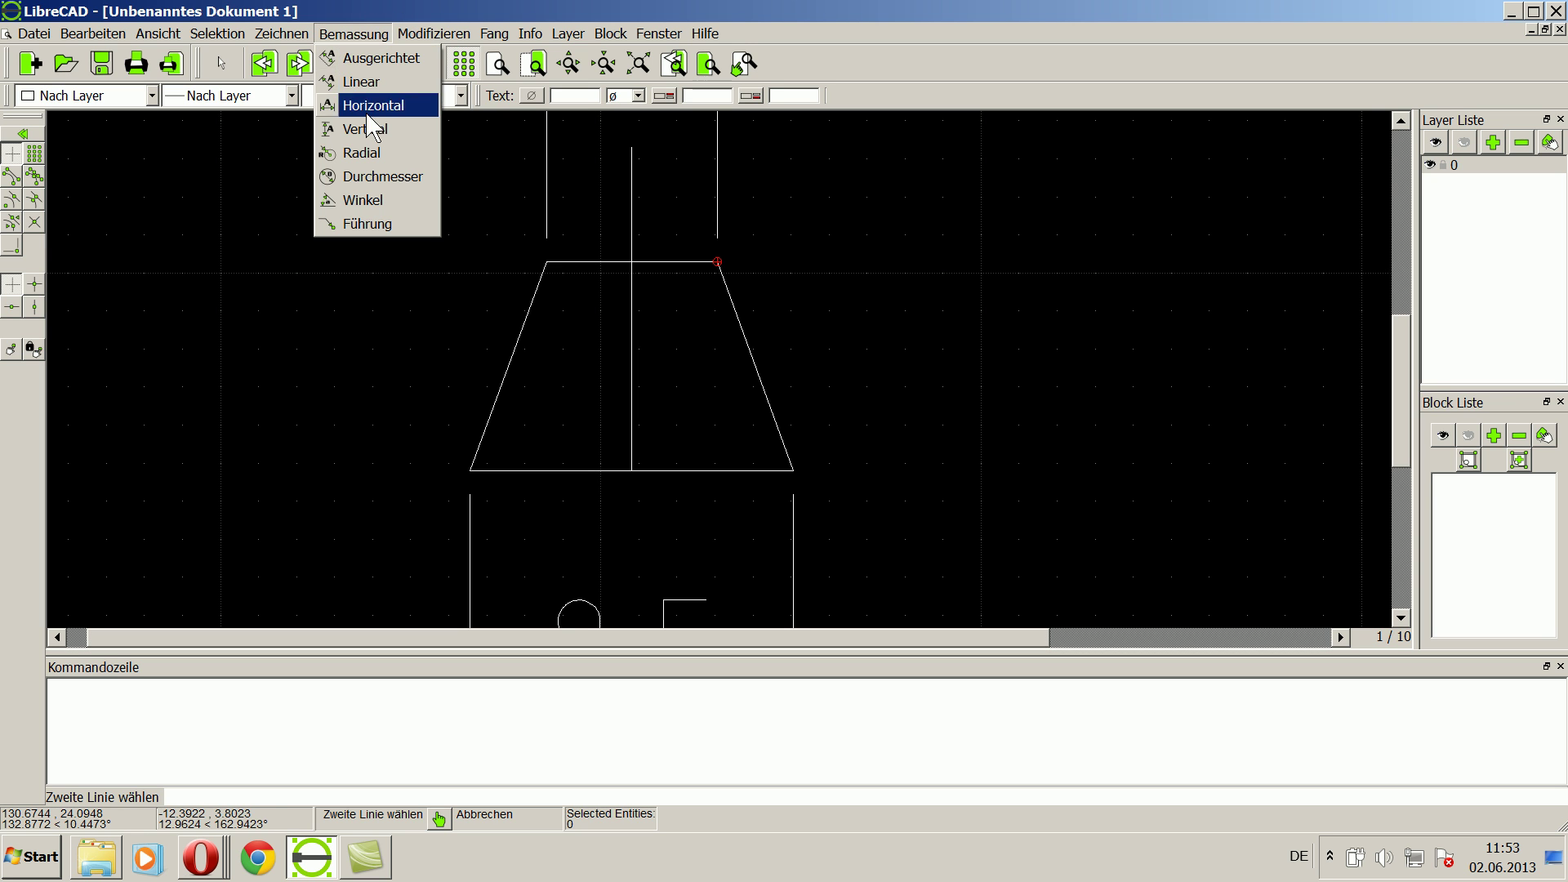
{"action": "left_click", "coordinate": [380, 199]}
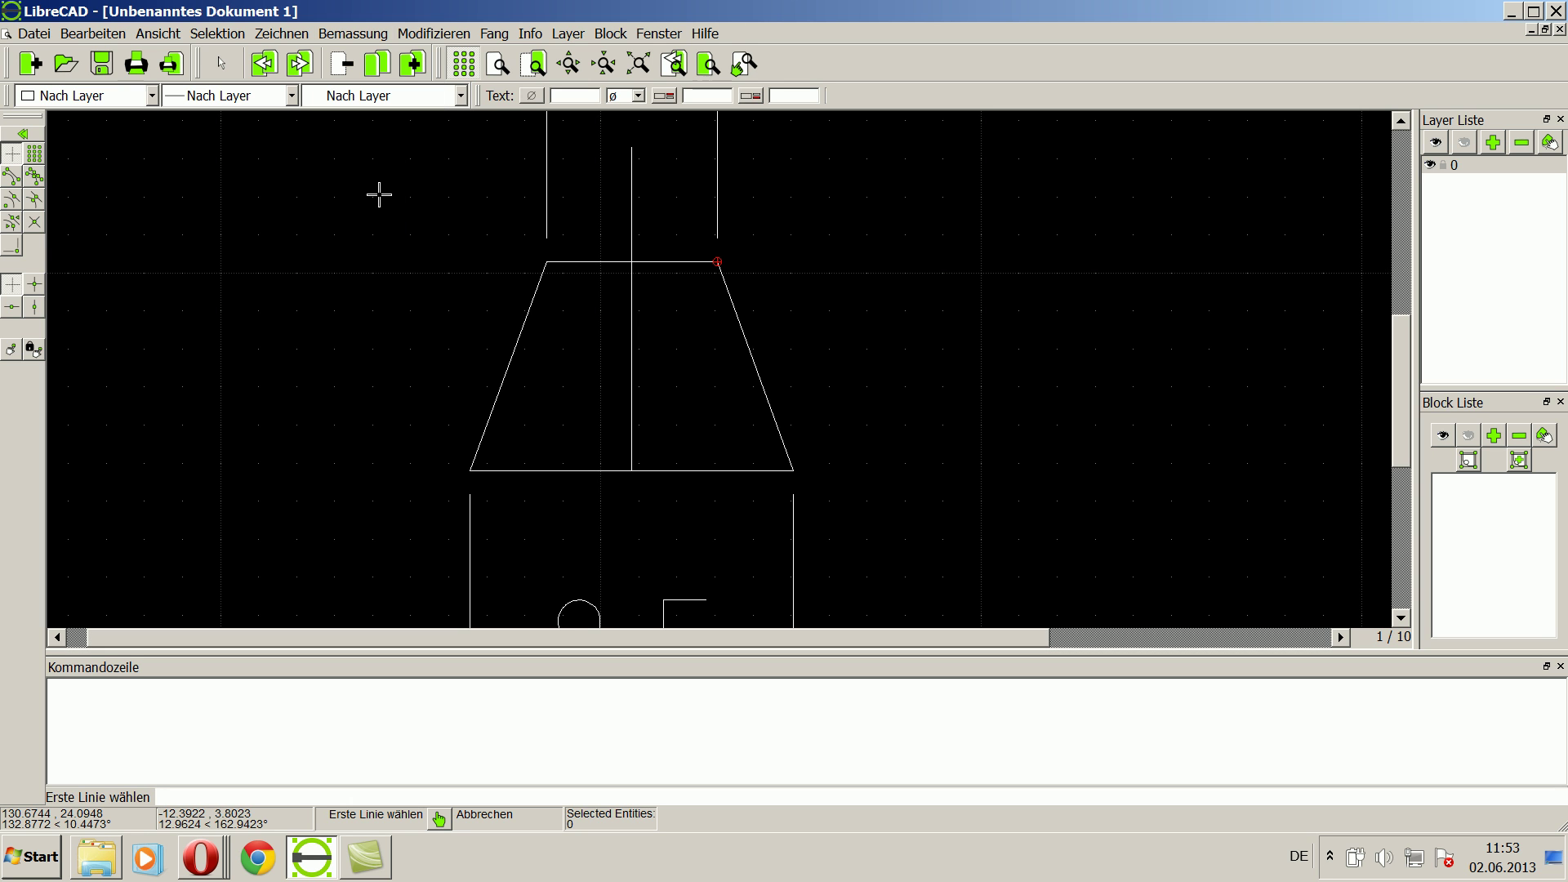
{"action": "left_click", "coordinate": [748, 470]}
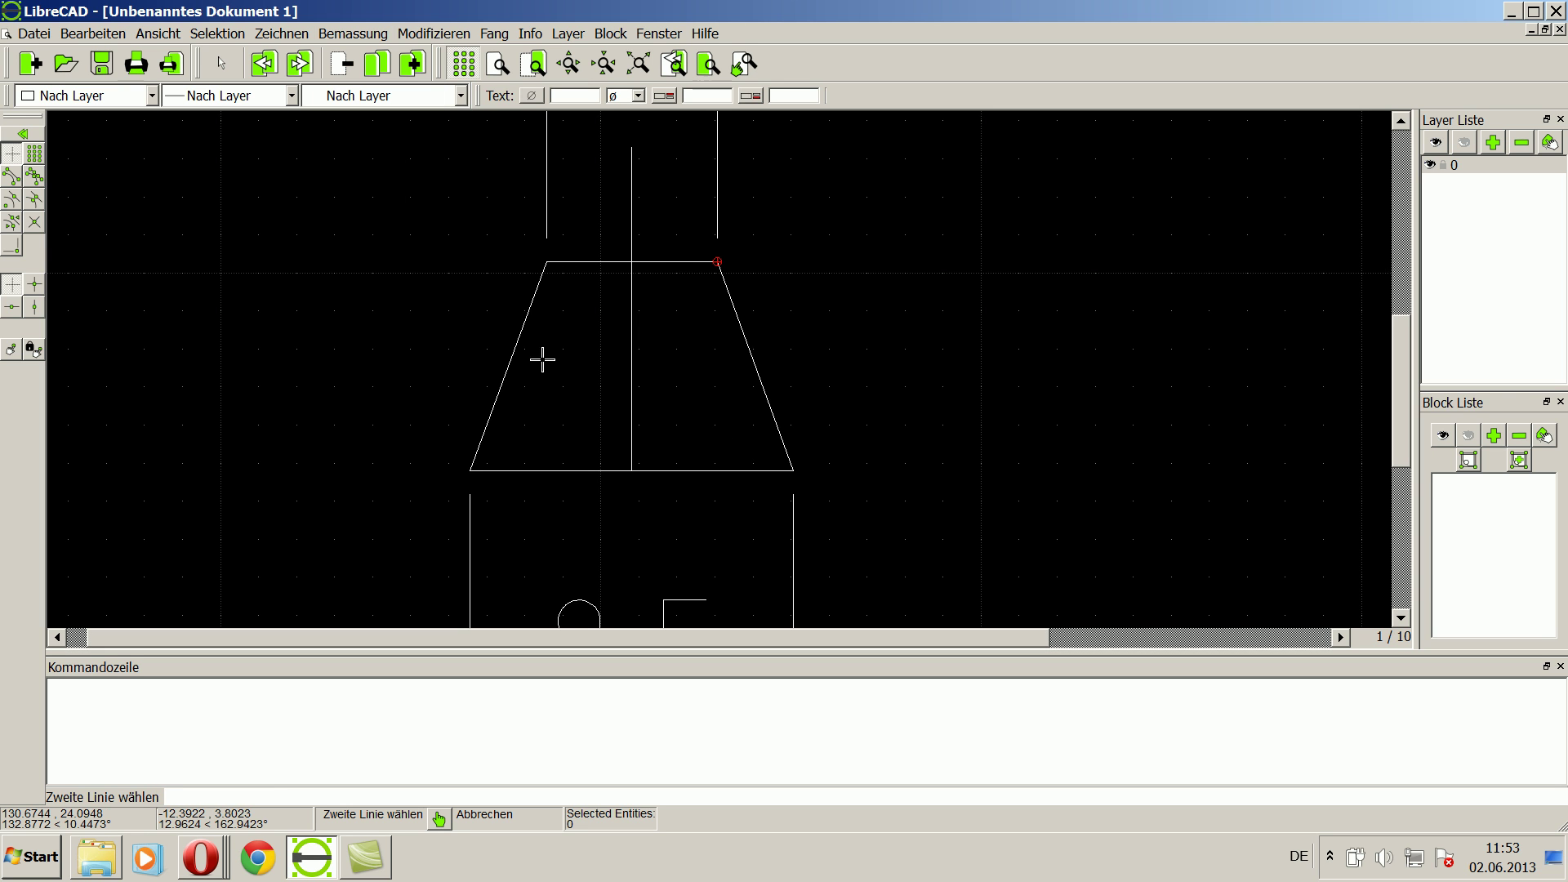
{"action": "left_click", "coordinate": [517, 326]}
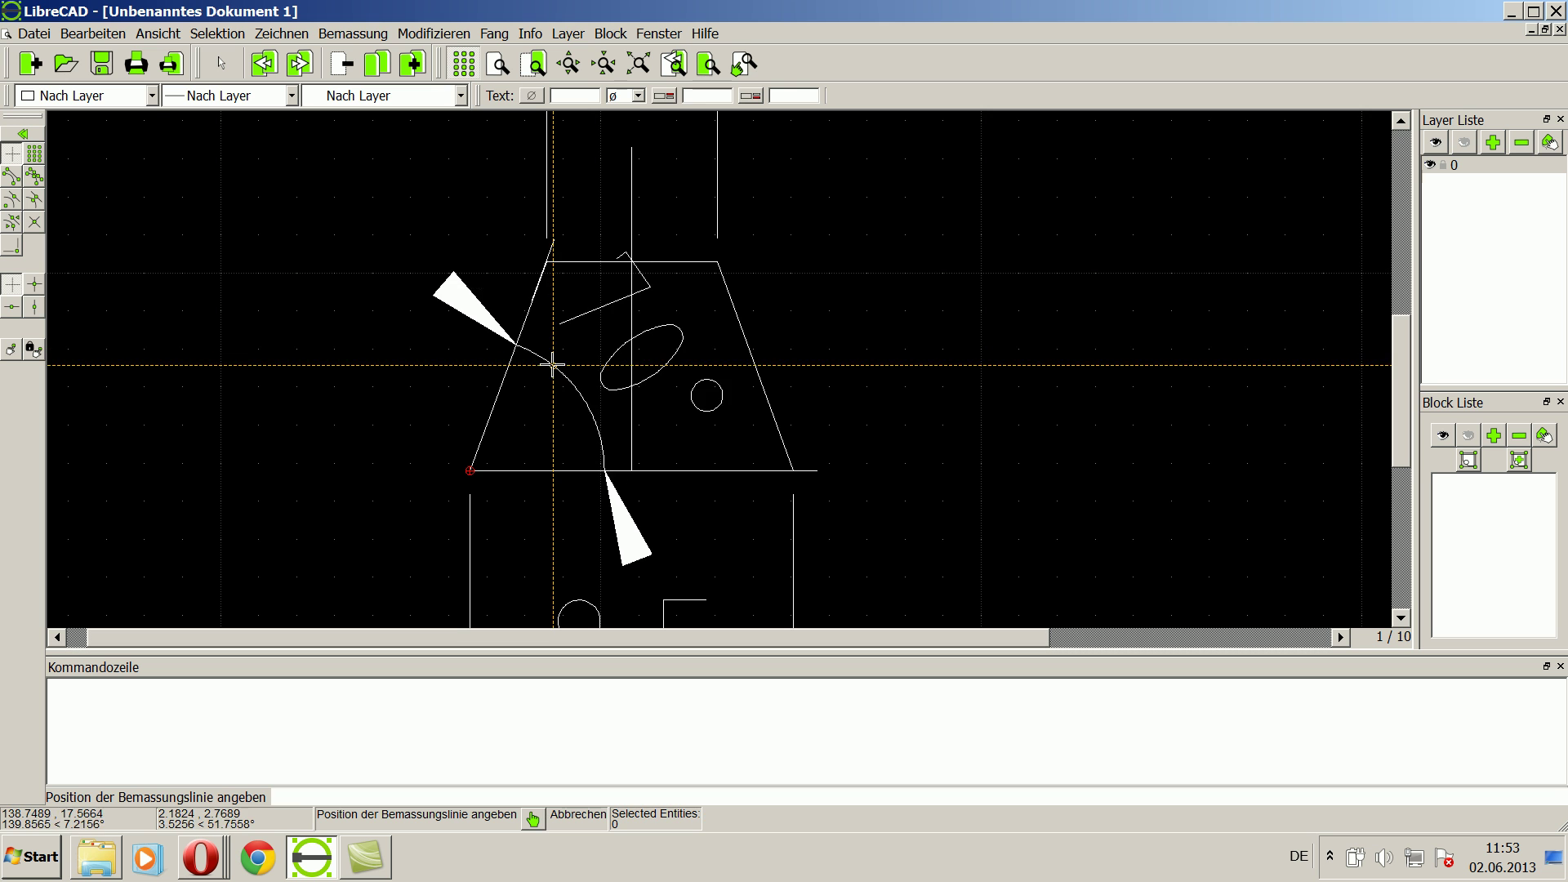
Step: Reselect the base line and place the left 70° angle dimension
{"action": "right_click", "coordinate": [687, 374]}
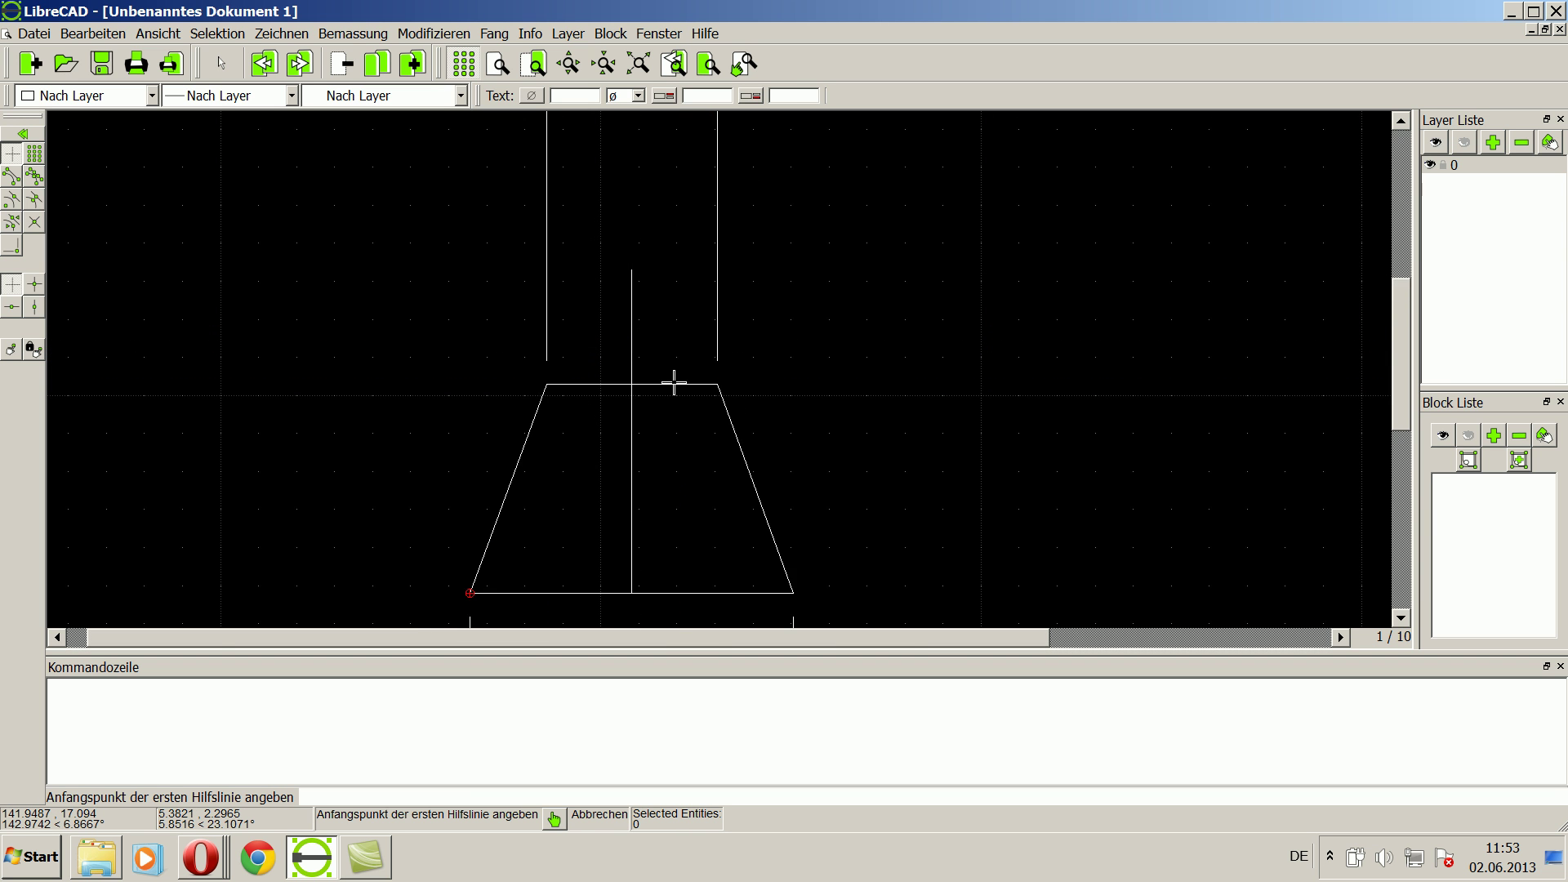
{"action": "scroll", "coordinate": [674, 382], "scroll_direction": "up", "scroll_amount": 3}
{"action": "scroll", "coordinate": [674, 382], "scroll_direction": "down", "scroll_amount": 4}
{"action": "scroll", "coordinate": [672, 378], "scroll_direction": "down", "scroll_amount": 2}
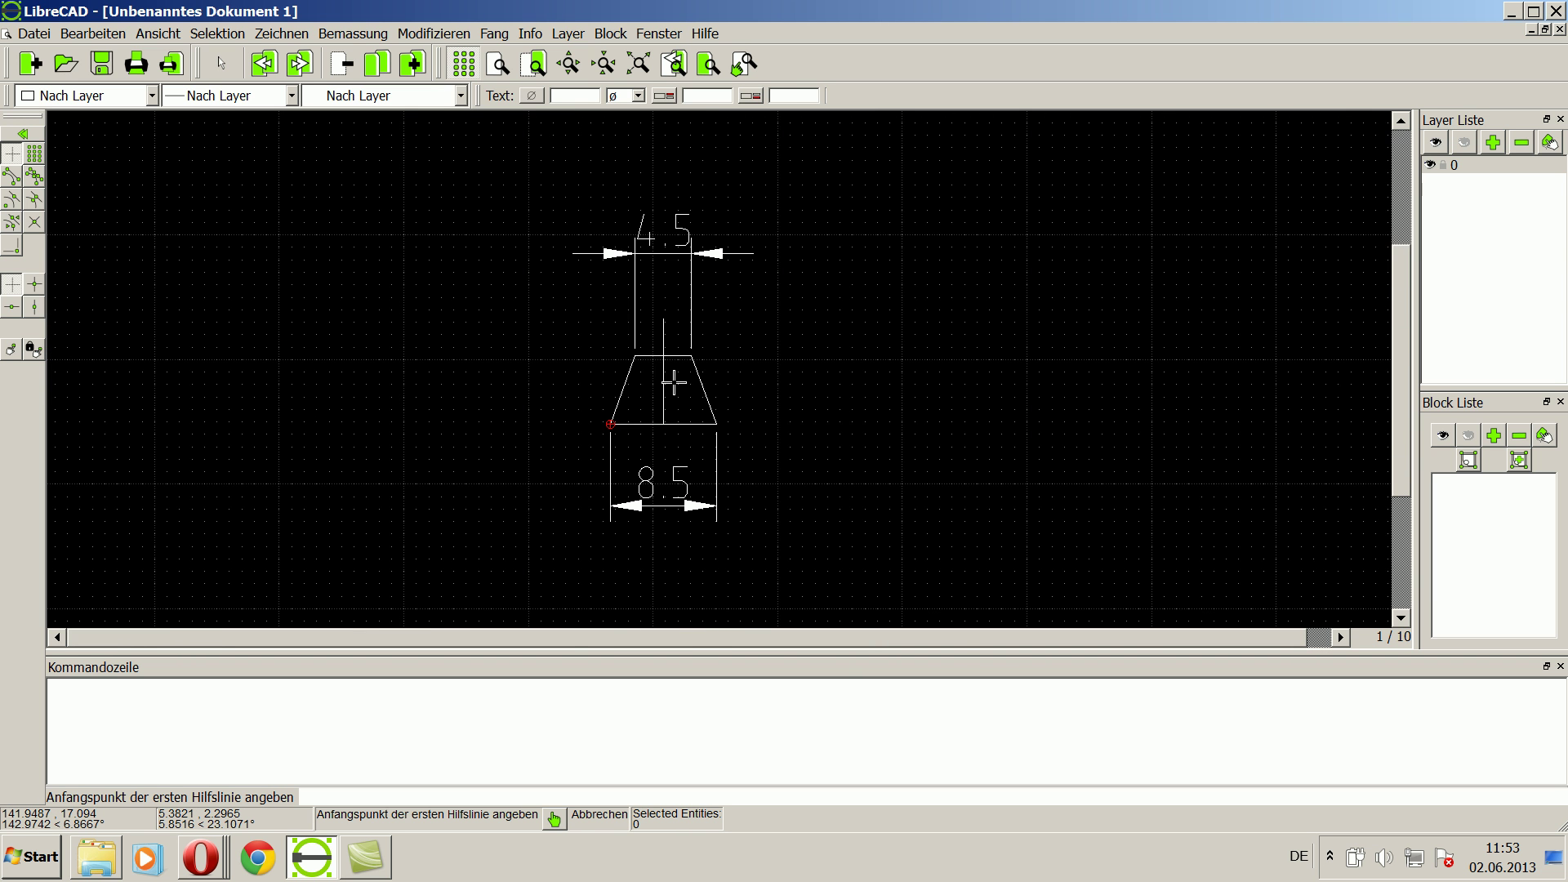
{"action": "right_click", "coordinate": [938, 263]}
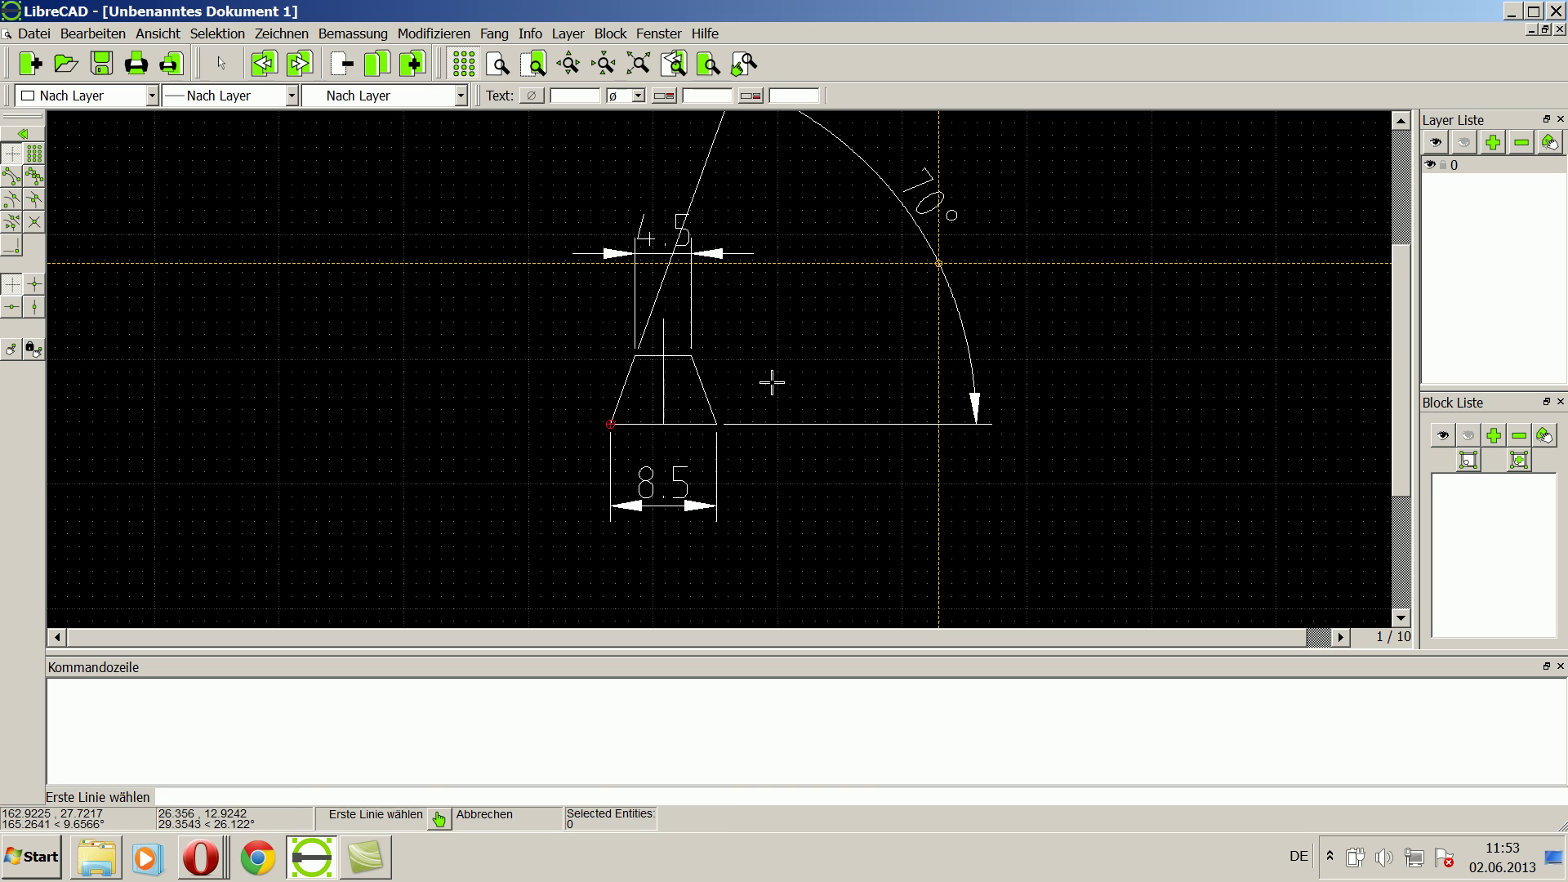
{"action": "left_click", "coordinate": [644, 423]}
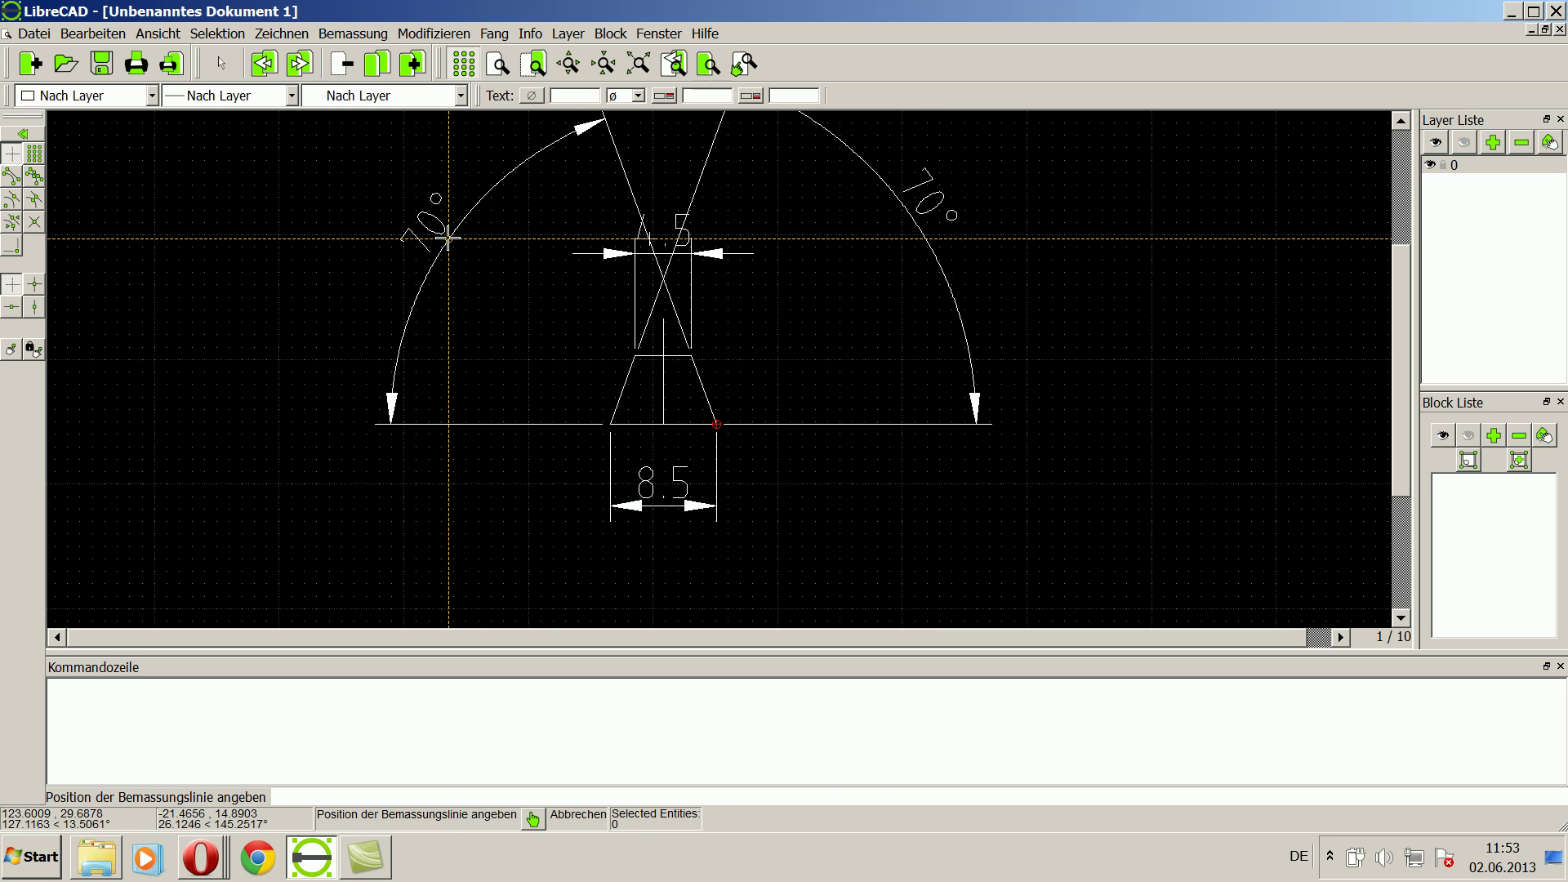
{"action": "left_click", "coordinate": [419, 225]}
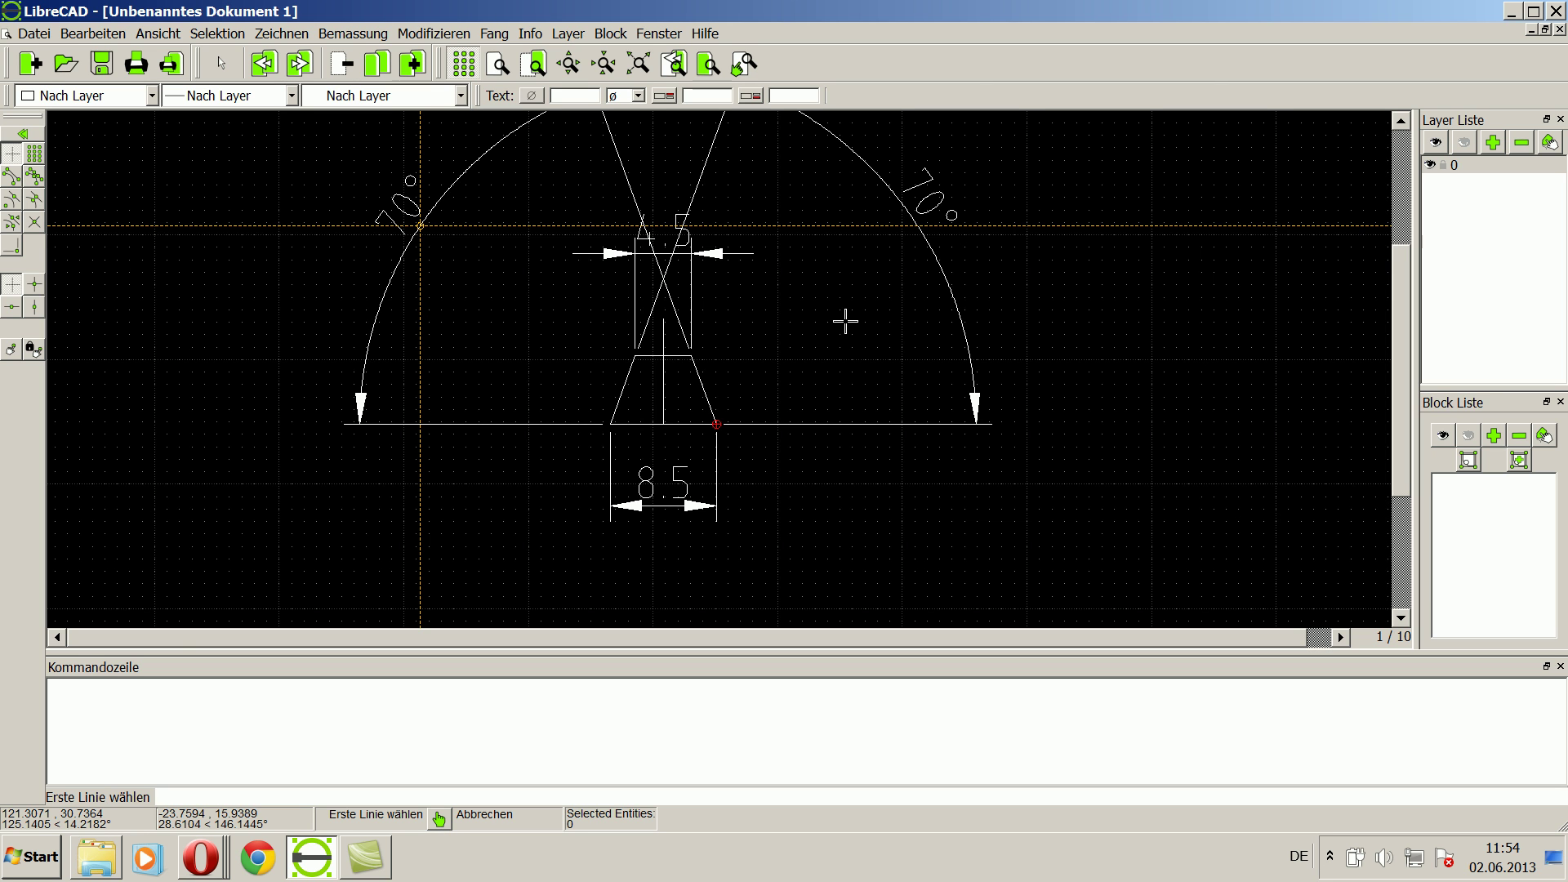
{"action": "scroll", "coordinate": [845, 321], "scroll_direction": "down", "scroll_amount": 1}
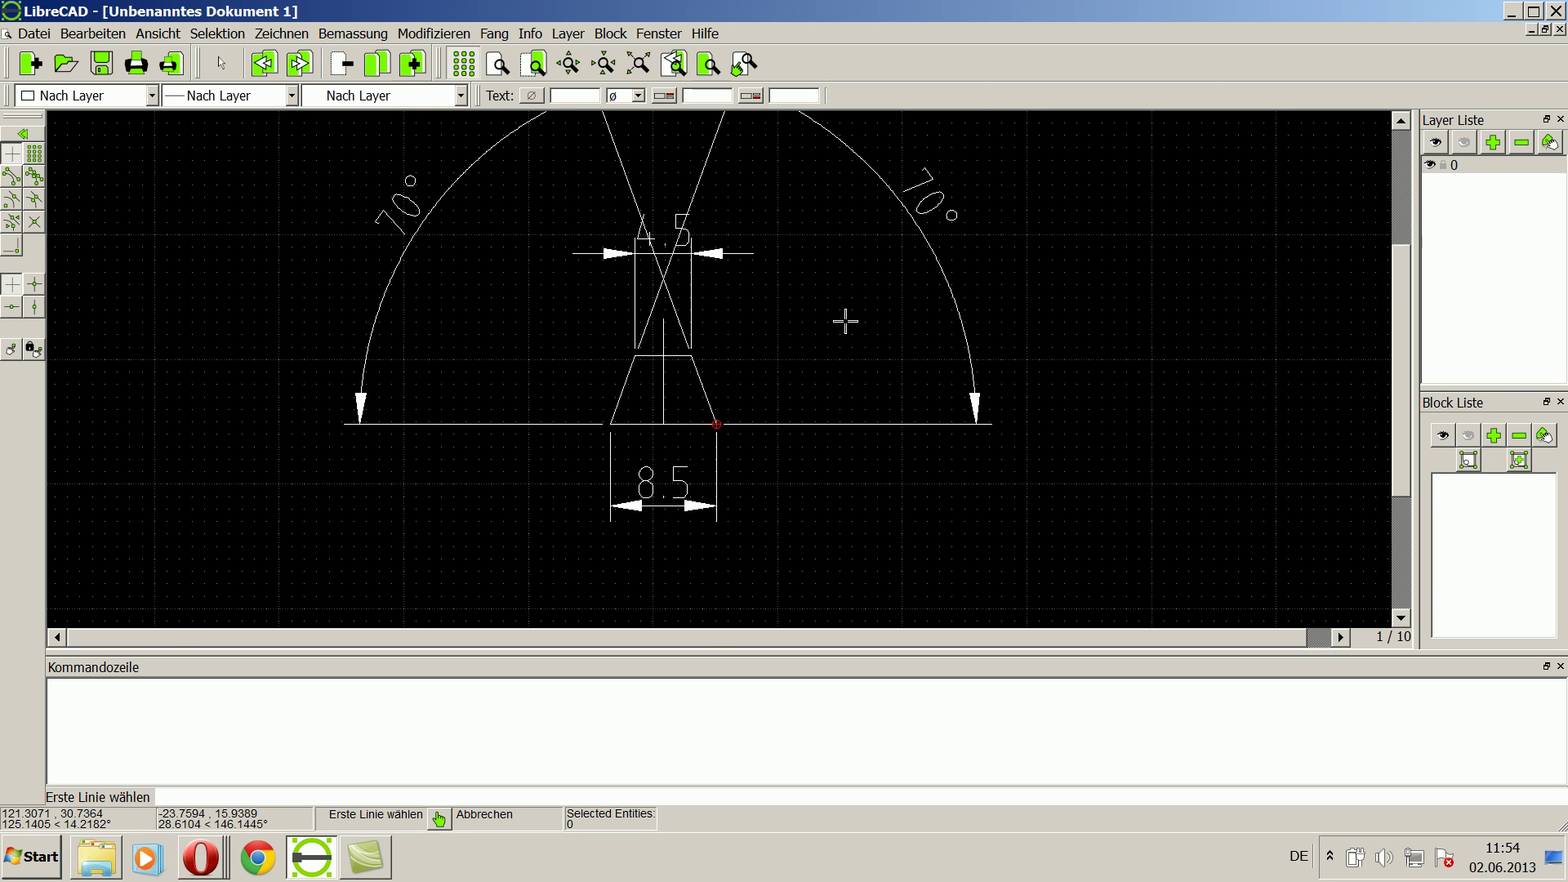
{"action": "scroll", "coordinate": [845, 321], "scroll_direction": "up", "scroll_amount": 2}
{"action": "scroll", "coordinate": [845, 321], "scroll_direction": "down", "scroll_amount": 2}
{"action": "scroll", "coordinate": [845, 321], "scroll_direction": "down", "scroll_amount": 1}
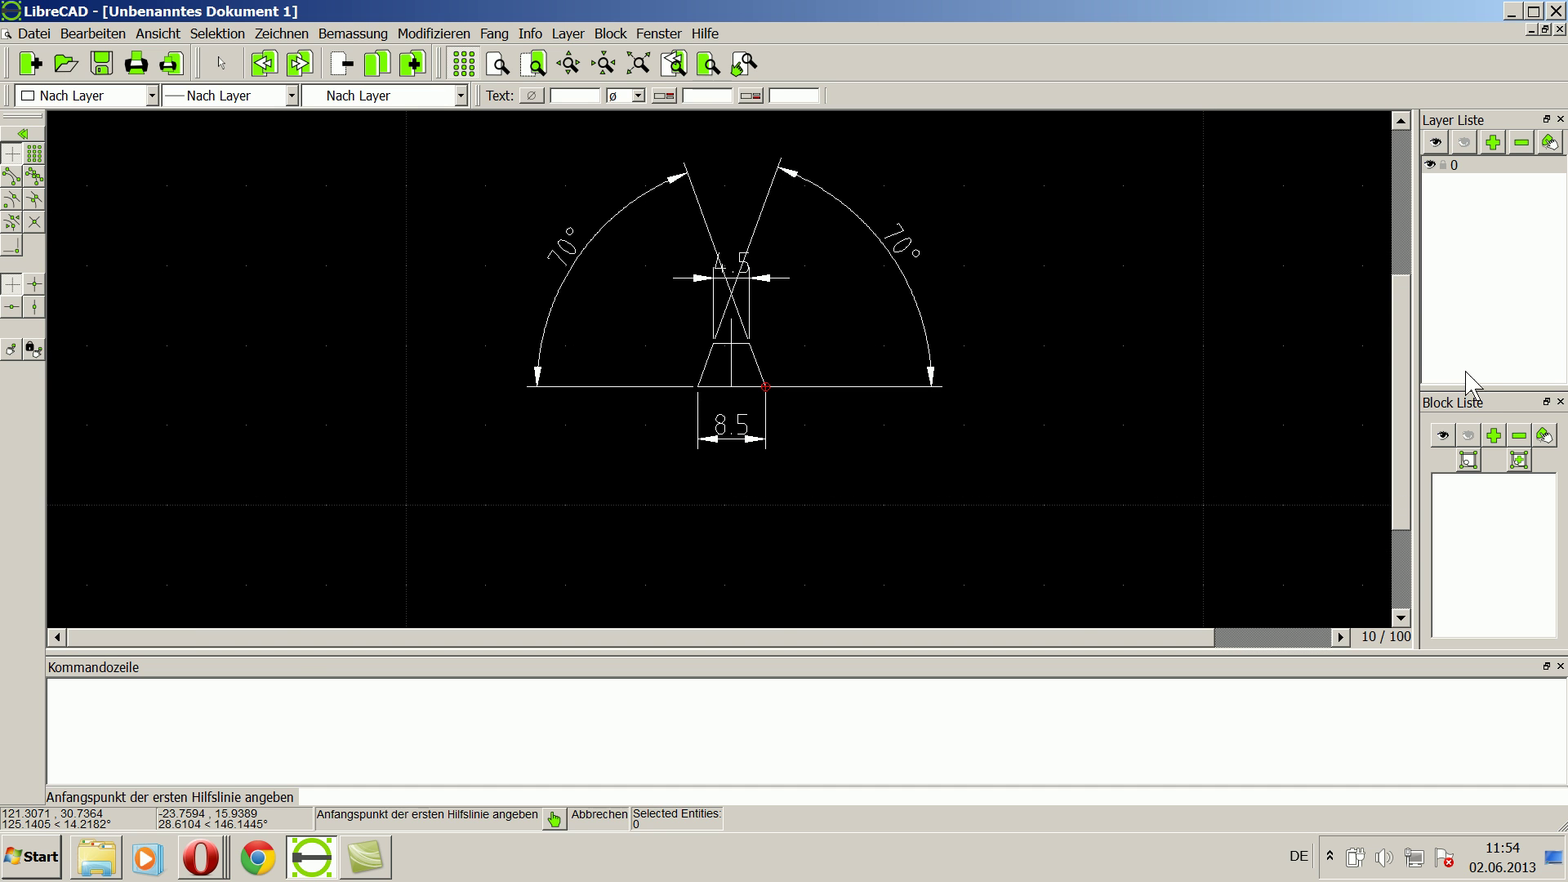
{"action": "scroll", "coordinate": [1405, 327], "scroll_direction": "up", "scroll_amount": 2}
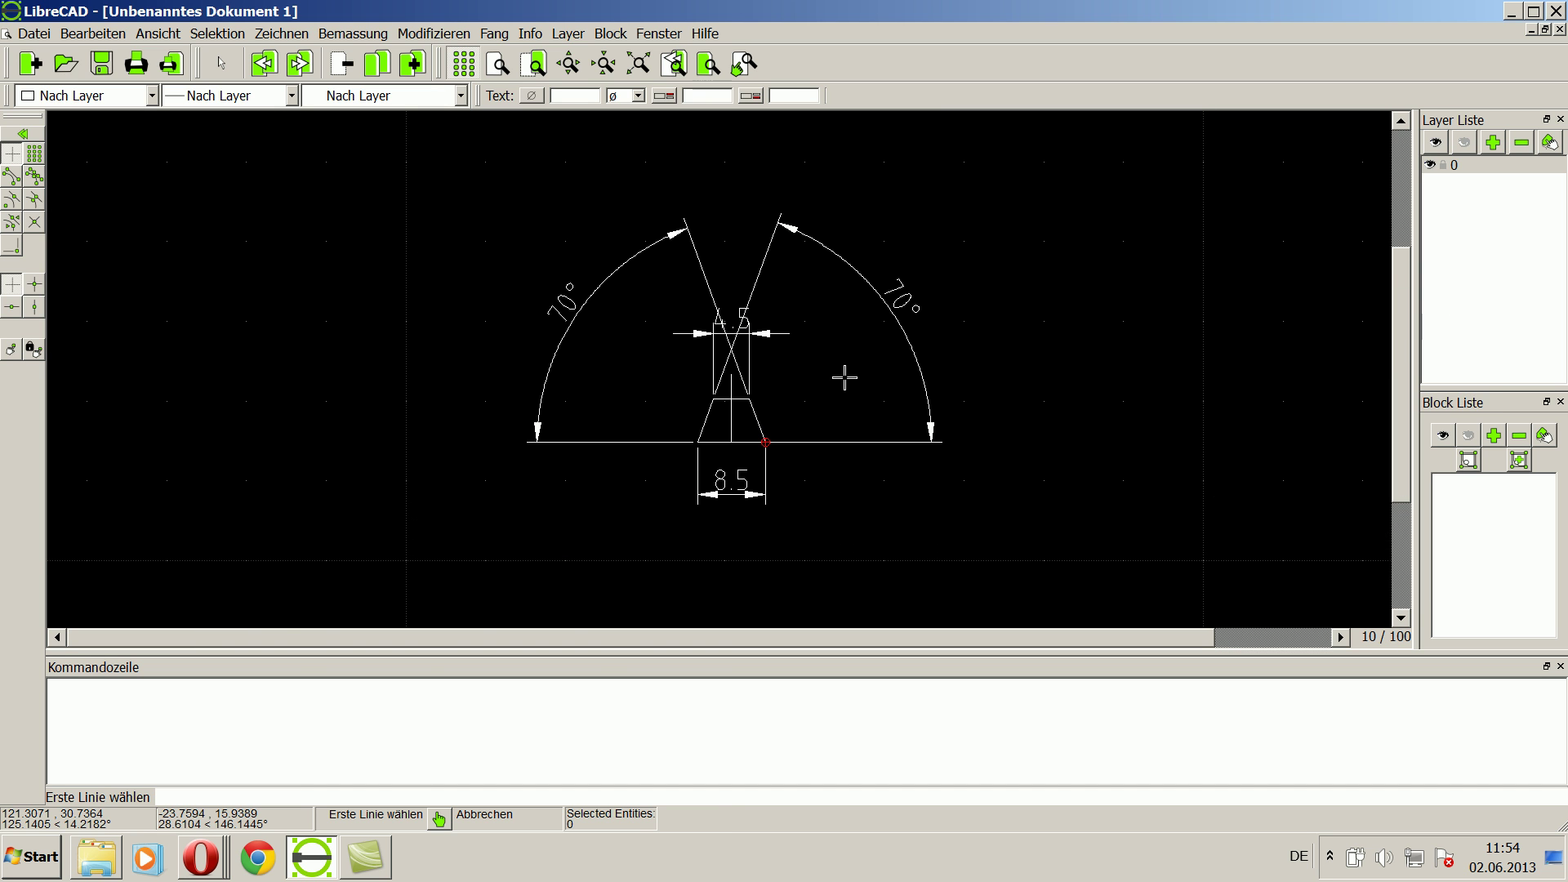
{"action": "right_click", "coordinate": [765, 395]}
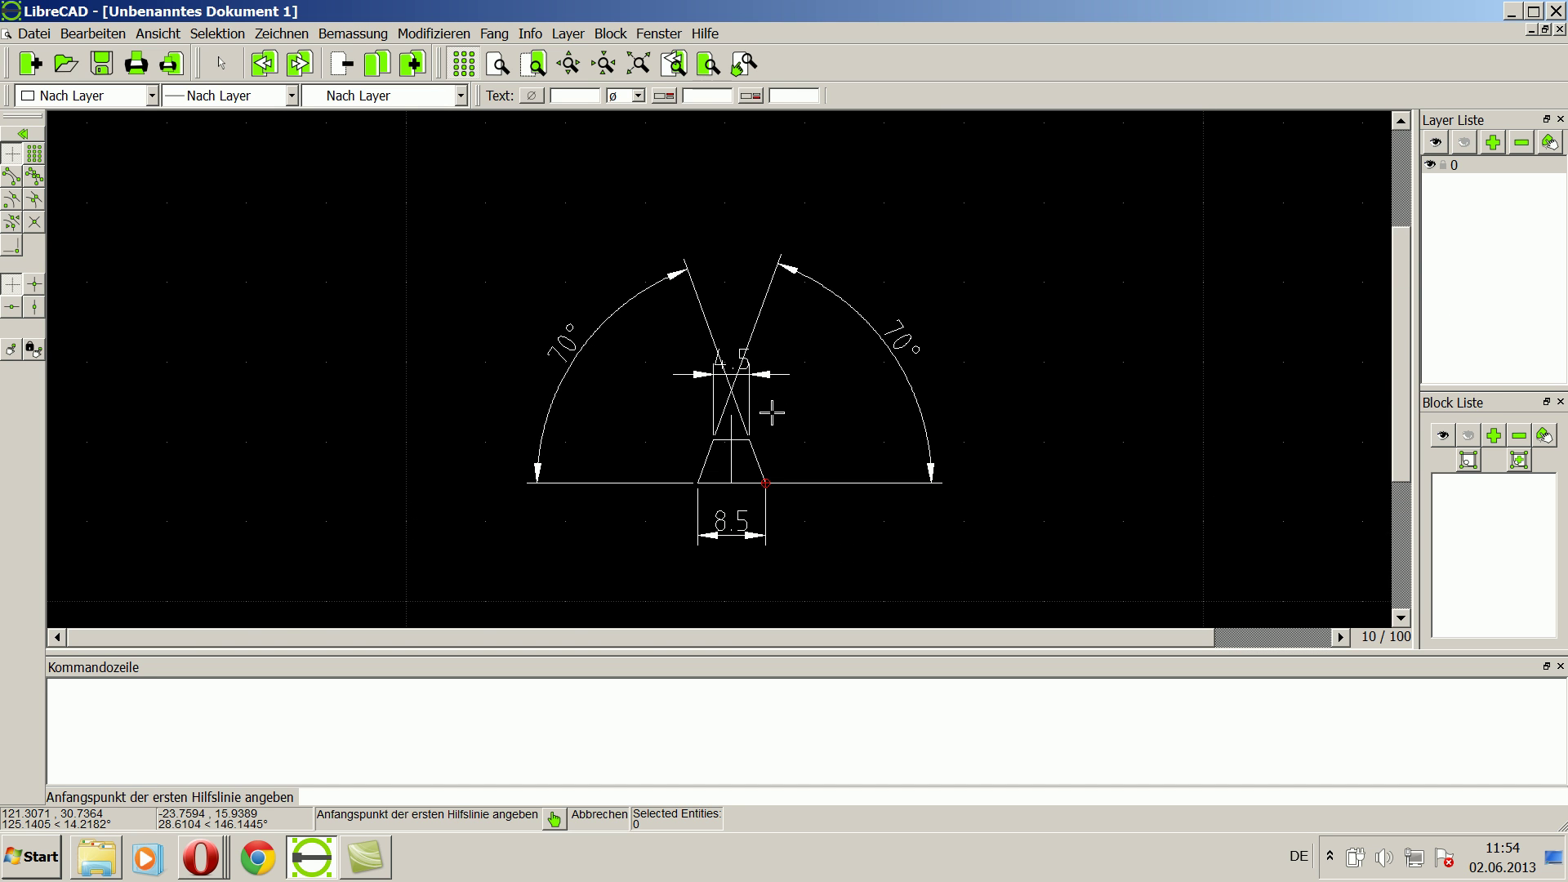
{"action": "scroll", "coordinate": [769, 405], "scroll_direction": "up", "scroll_amount": 1}
{"action": "scroll", "coordinate": [769, 404], "scroll_direction": "up", "scroll_amount": 1}
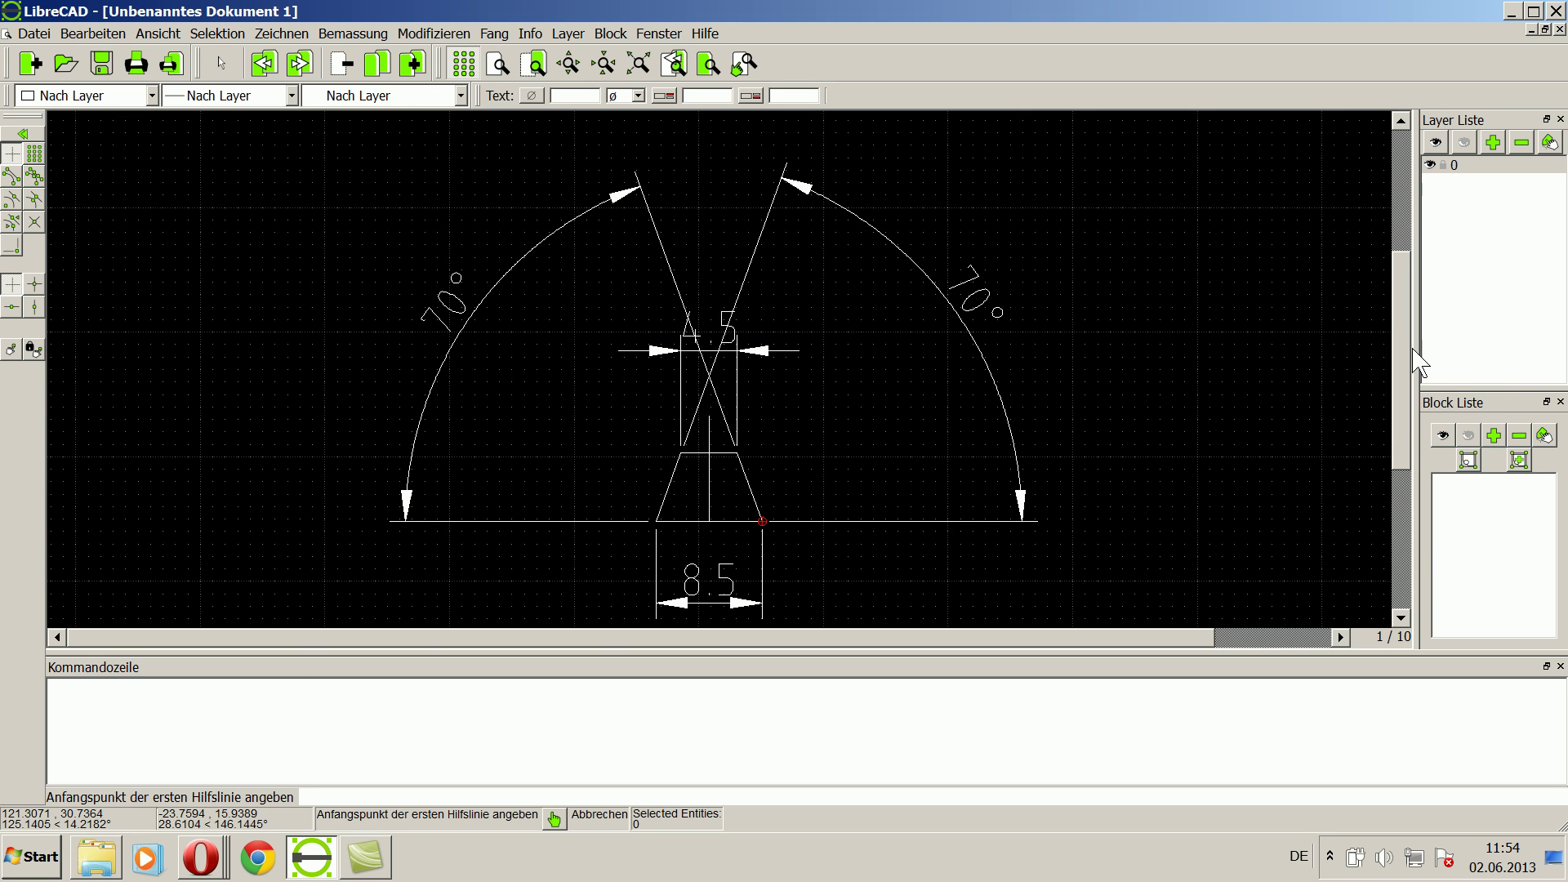
{"action": "scroll", "coordinate": [1404, 347], "scroll_direction": "down", "scroll_amount": 1}
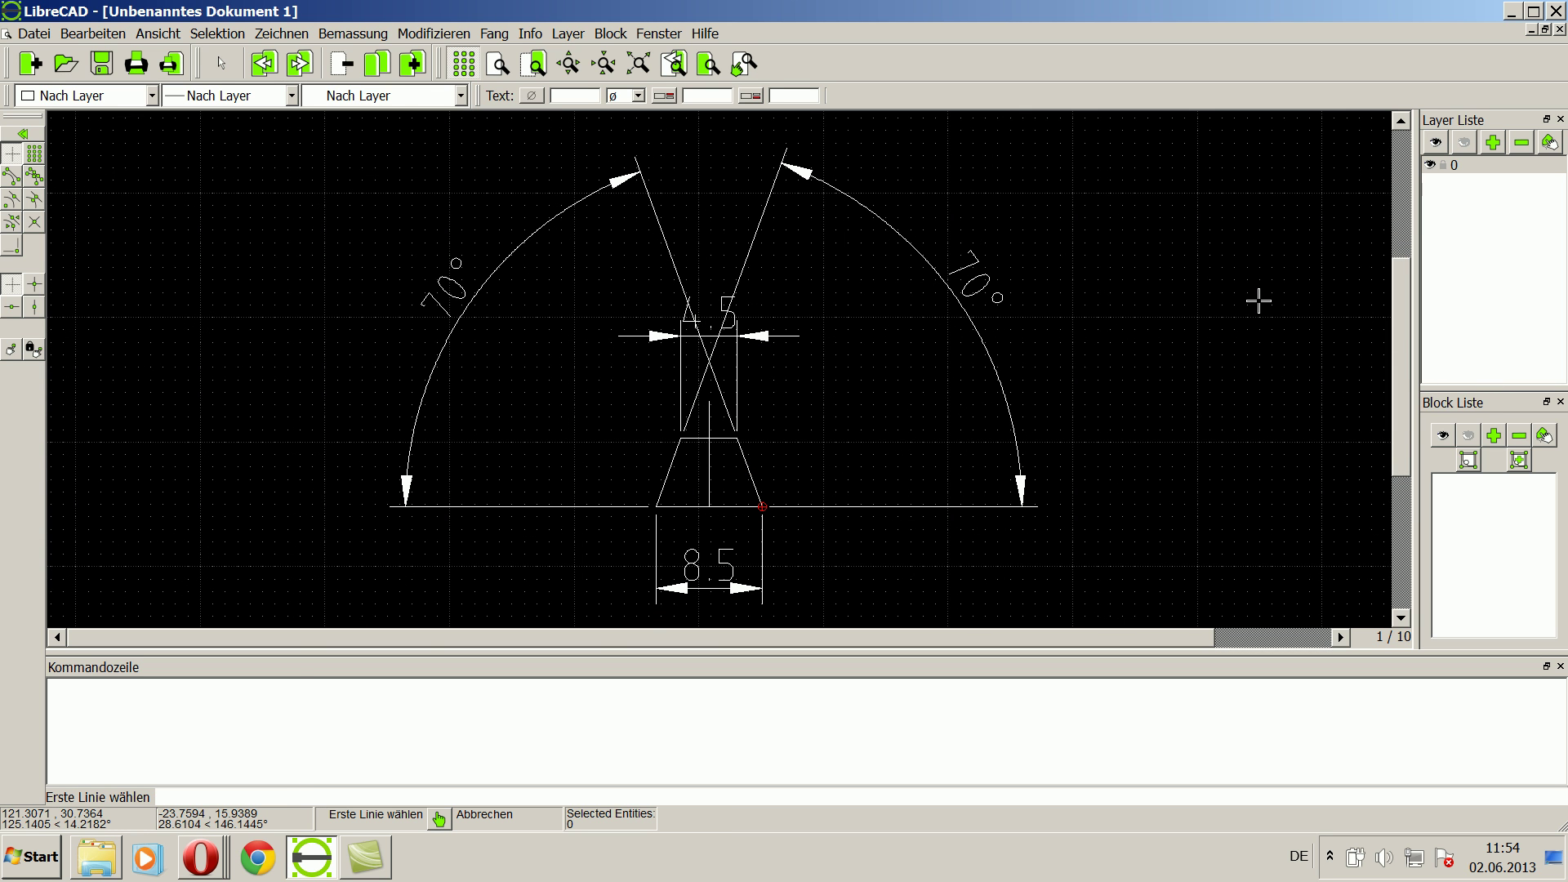